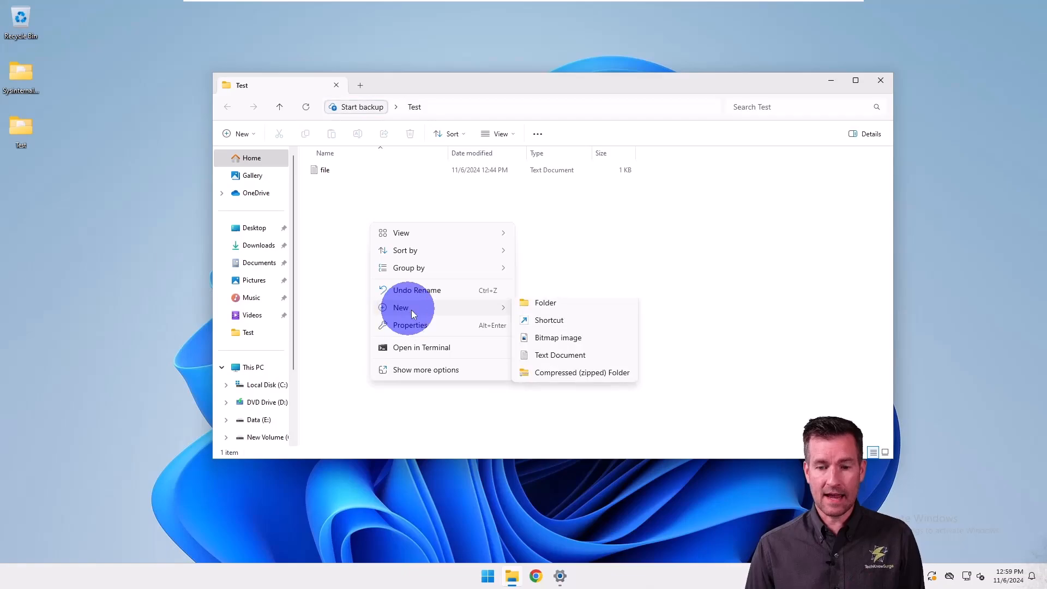
# Create a new folder named Test2 inside the Test folder.
pyautogui.click(548, 312)
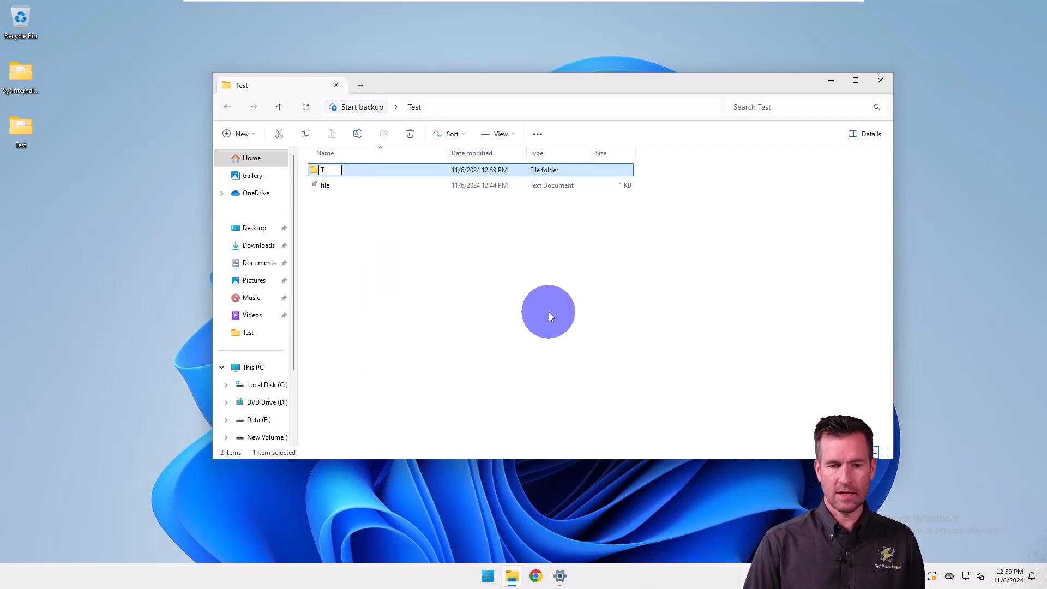
pyautogui.press('Return')
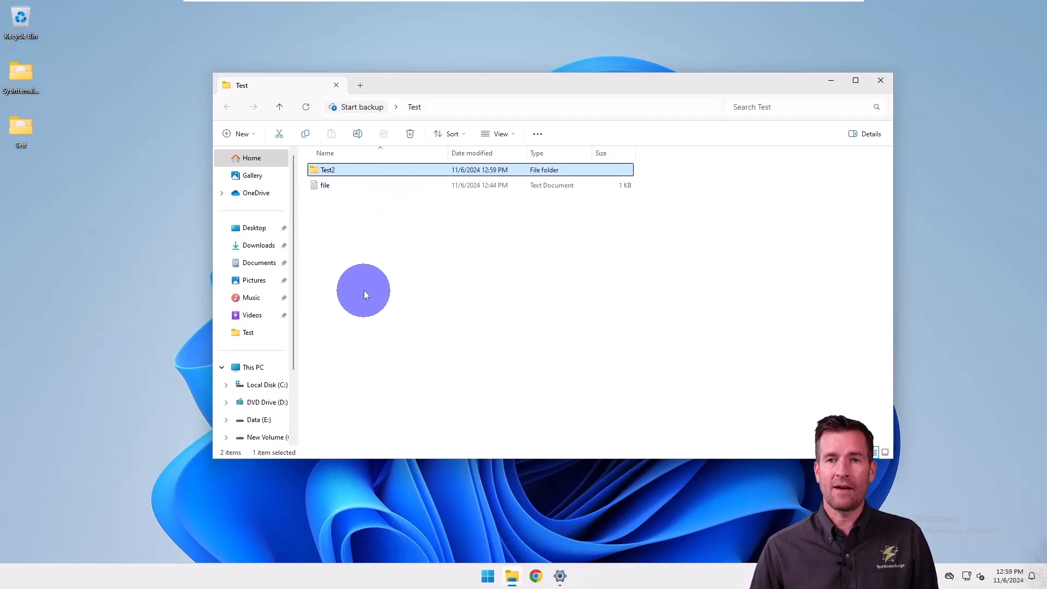
# Create a new text document named file2 in the Test folder.
pyautogui.rightClick(365, 280)
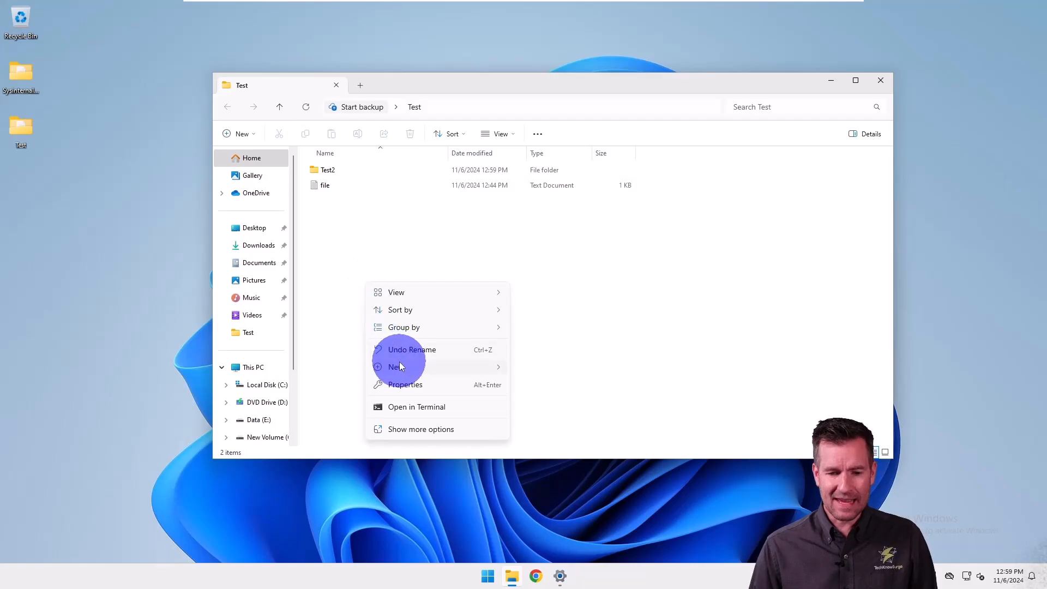
pyautogui.click(398, 366)
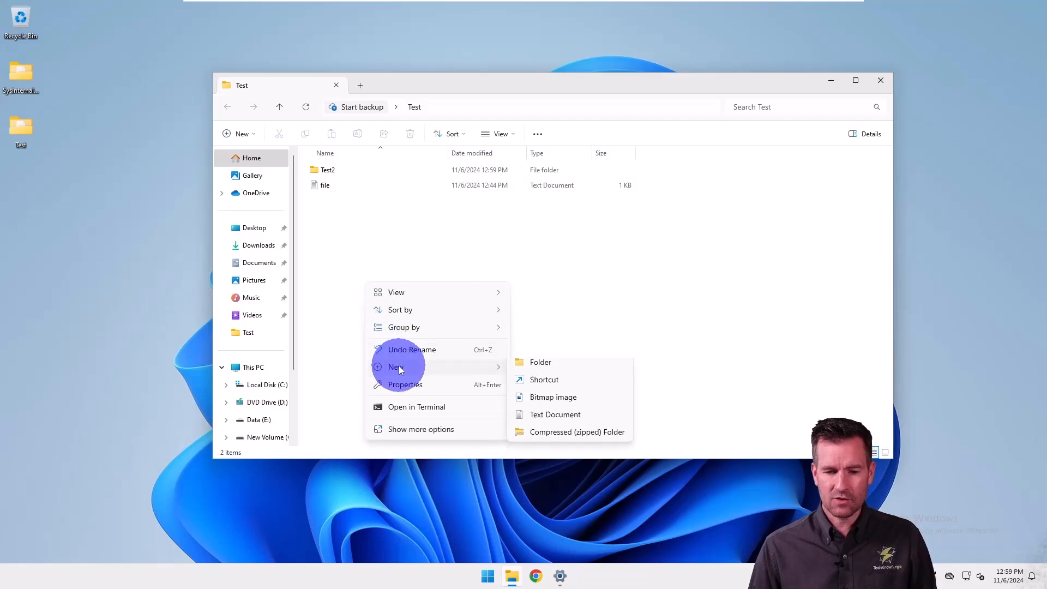
pyautogui.click(561, 424)
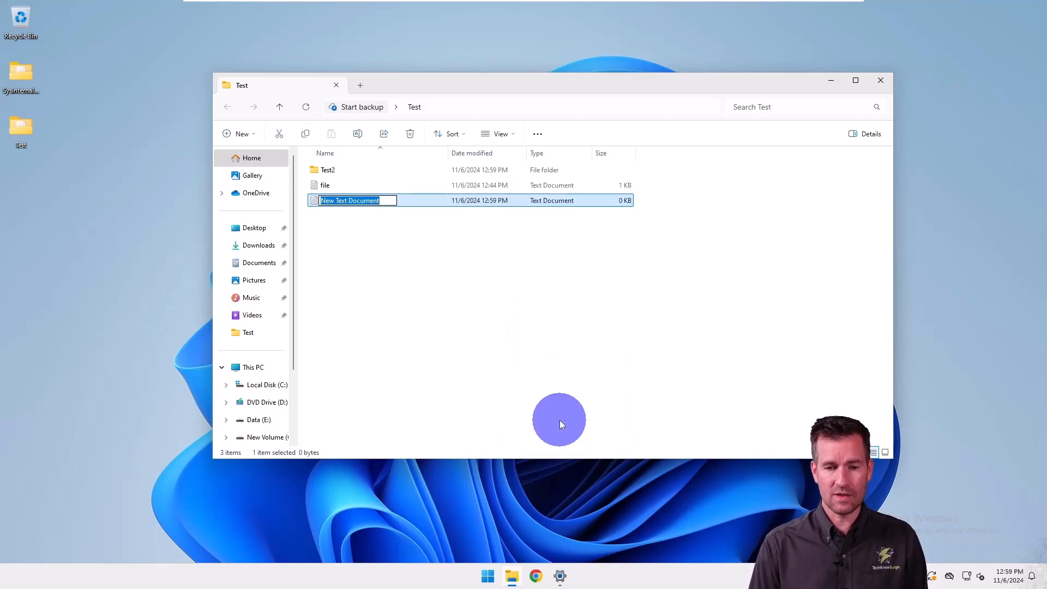
pyautogui.write('fiel')
pyautogui.press('BackSpace')
pyautogui.press('BackSpace')
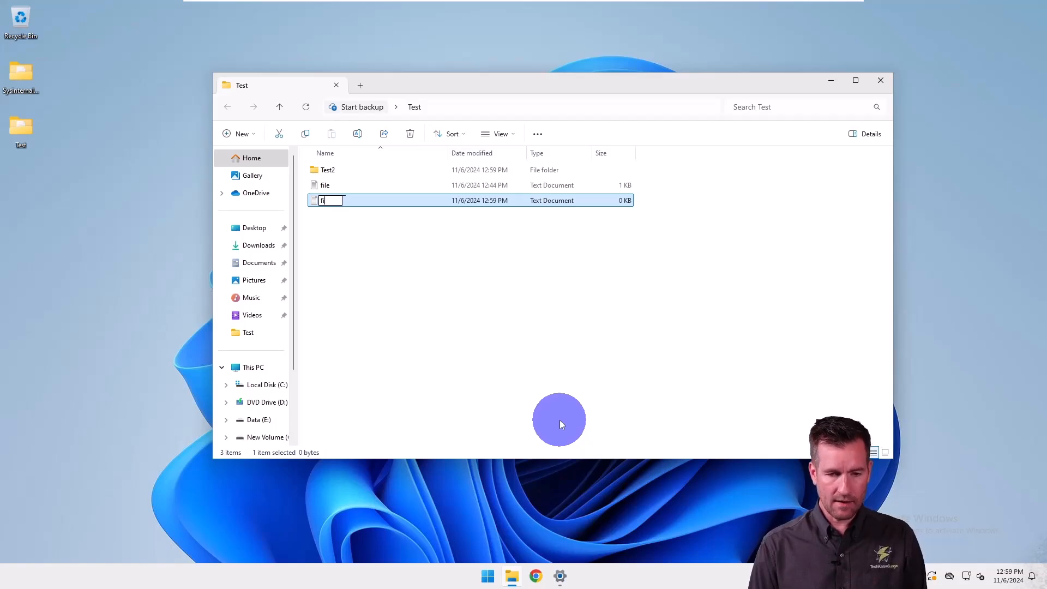
pyautogui.write('le2')
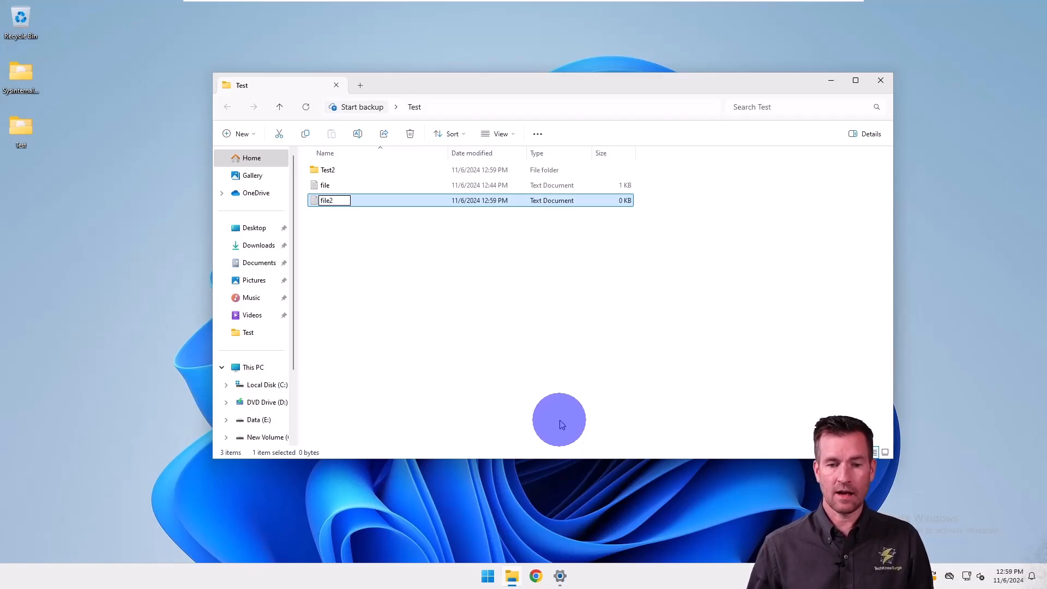
pyautogui.click(452, 282)
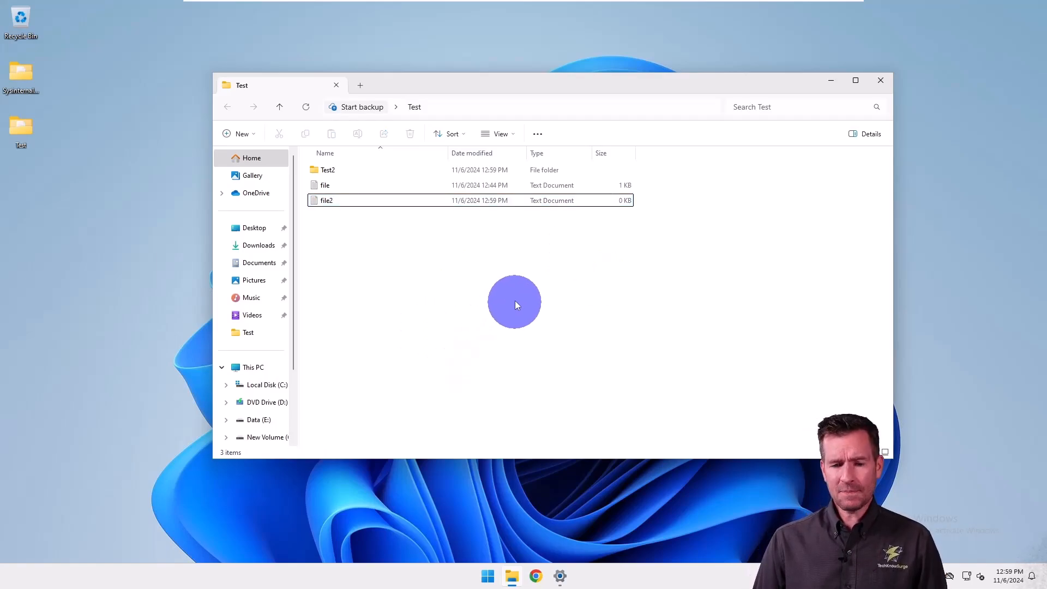
pyautogui.rightClick(513, 284)
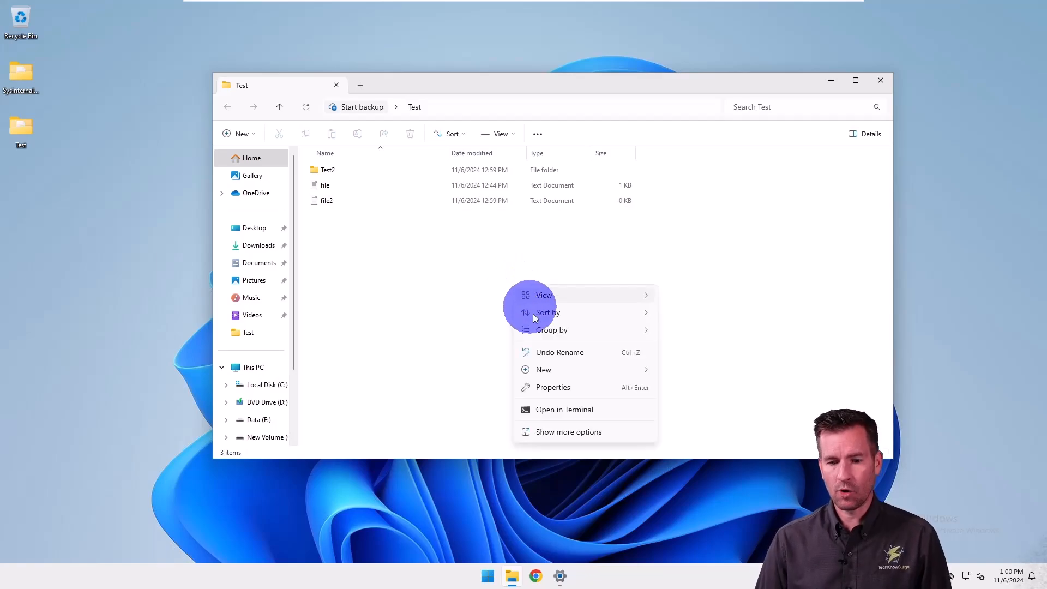
pyautogui.moveTo(603, 370)
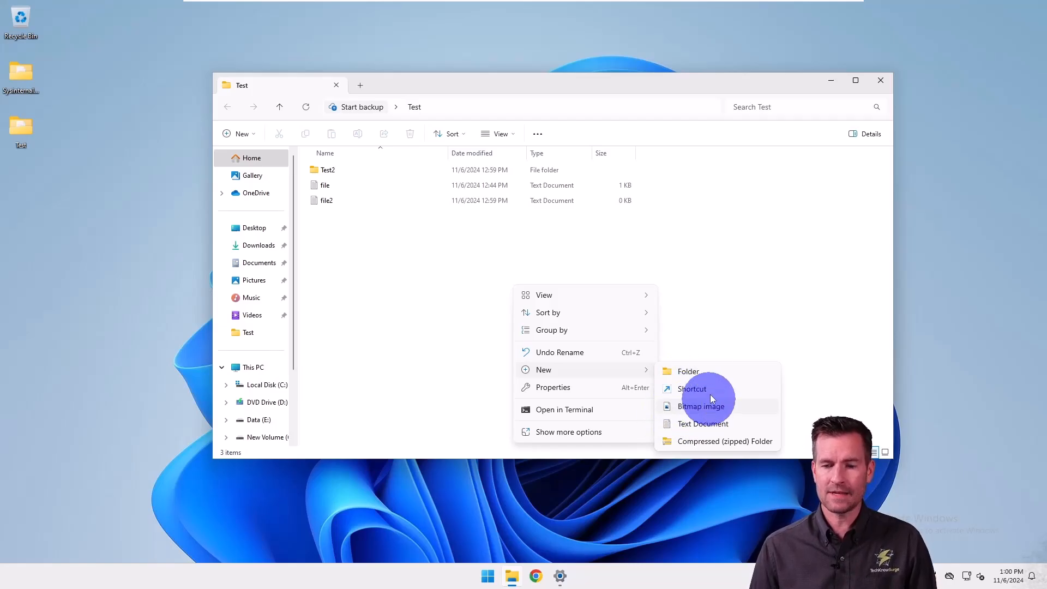
pyautogui.press('Escape')
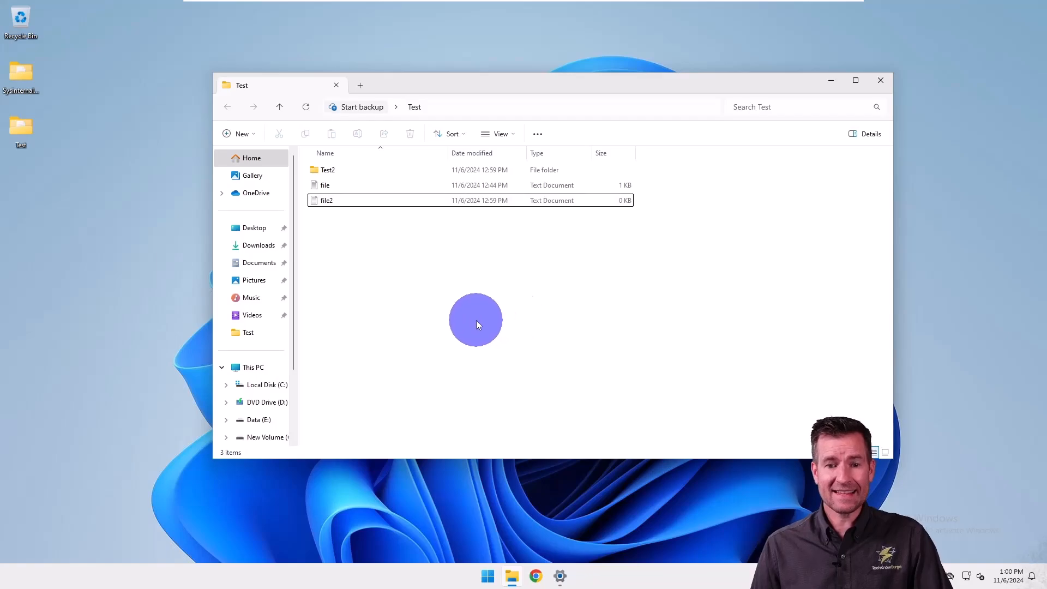
# Draw selection boxes around the two text files and the Test2 folder, and clear the selection.
pyautogui.moveTo(485, 299); pyautogui.dragTo(327, 190)
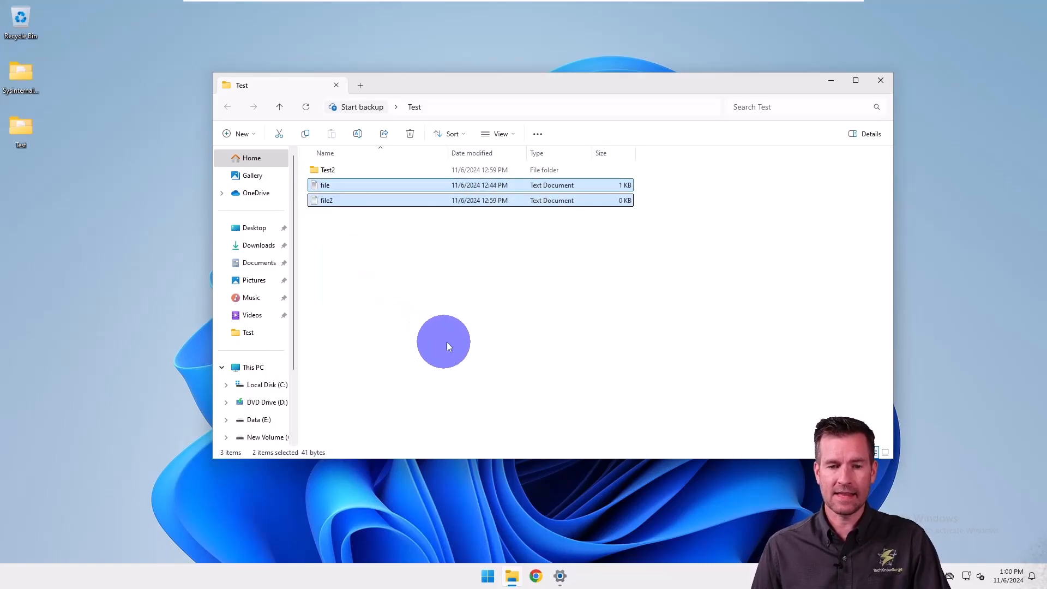
pyautogui.moveTo(470, 342); pyautogui.dragTo(329, 168)
pyautogui.moveTo(452, 325); pyautogui.dragTo(337, 172)
pyautogui.click(364, 229)
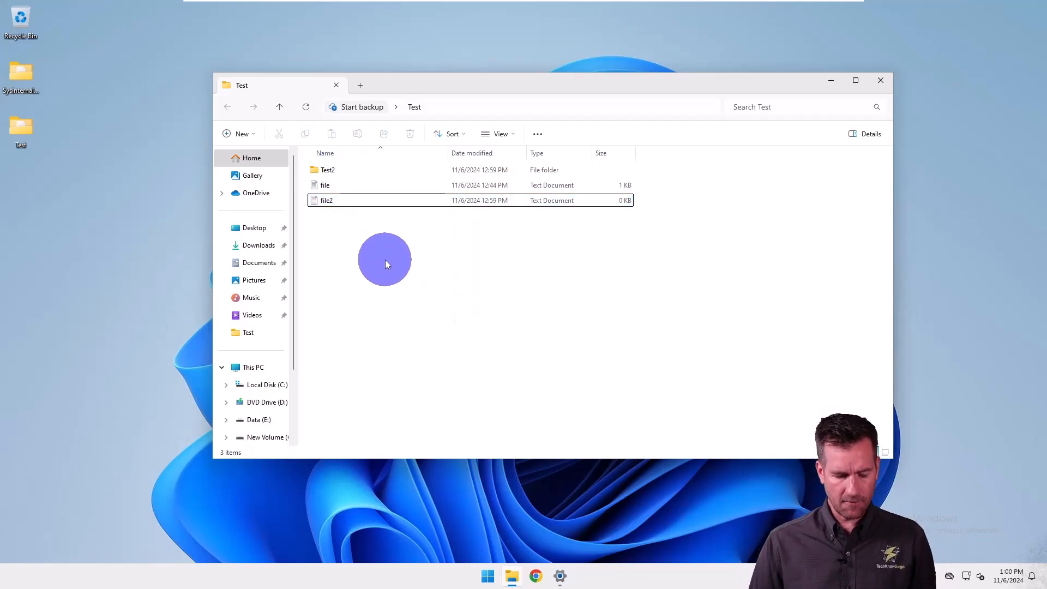
# Select the continuous range of items from Test2 through file2, and clear the selection.
pyautogui.click(328, 171)
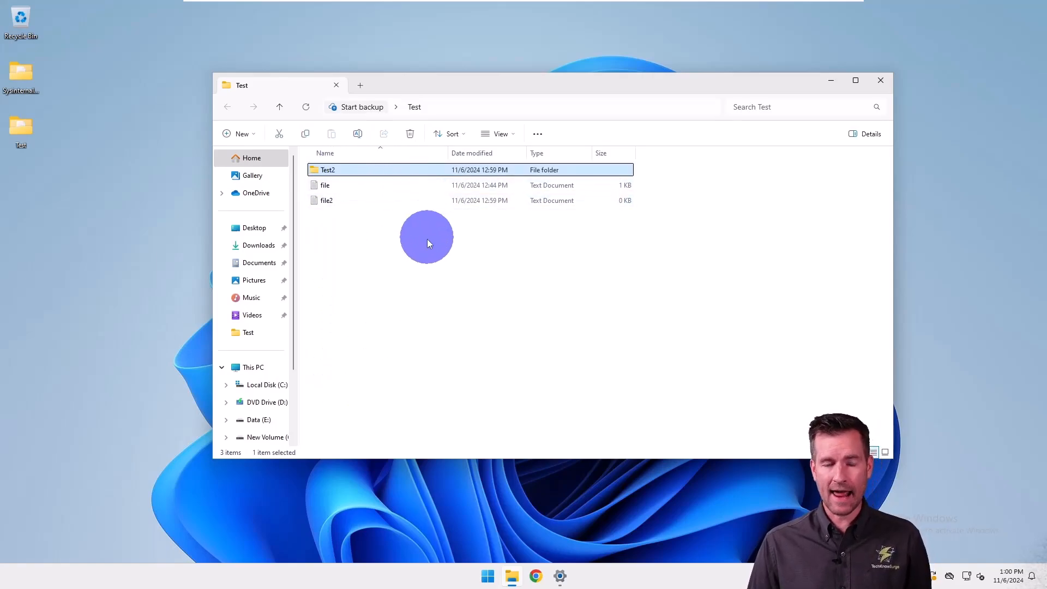
pyautogui.keyDown('shift'); pyautogui.click(326, 200); pyautogui.keyUp('shift')
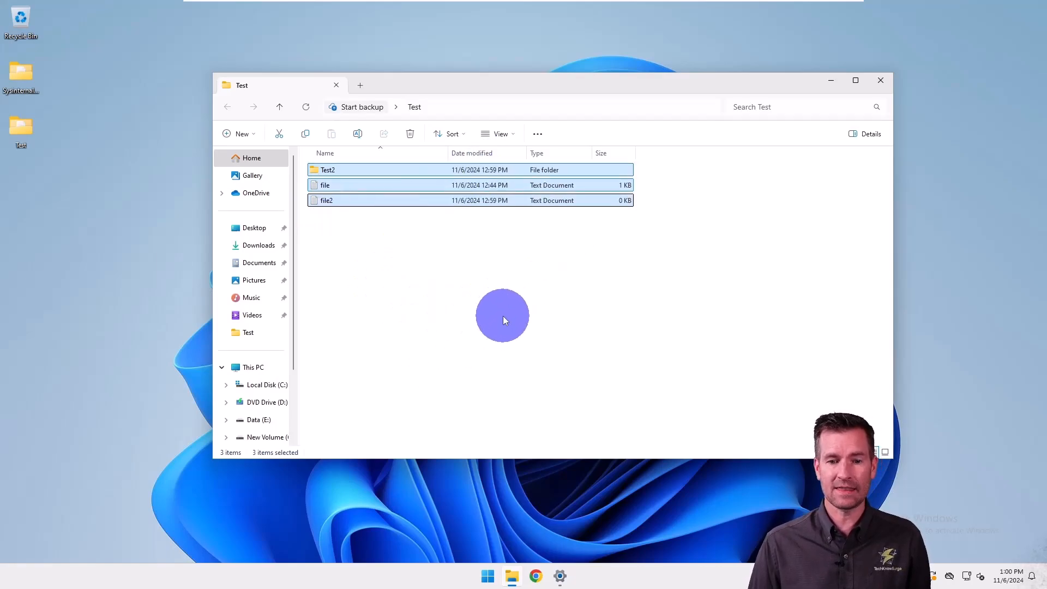
pyautogui.click(499, 318)
# Select only Test2 and file2, skipping file between them, and clear the selection.
pyautogui.click(326, 170)
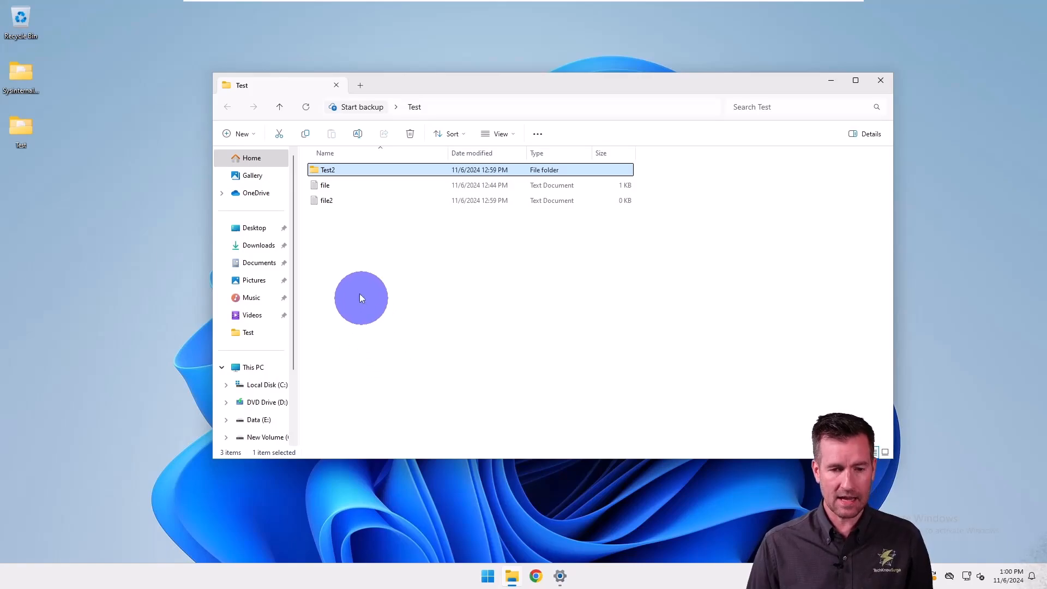
pyautogui.keyDown('ctrl'); pyautogui.click(322, 202); pyautogui.keyUp('ctrl')
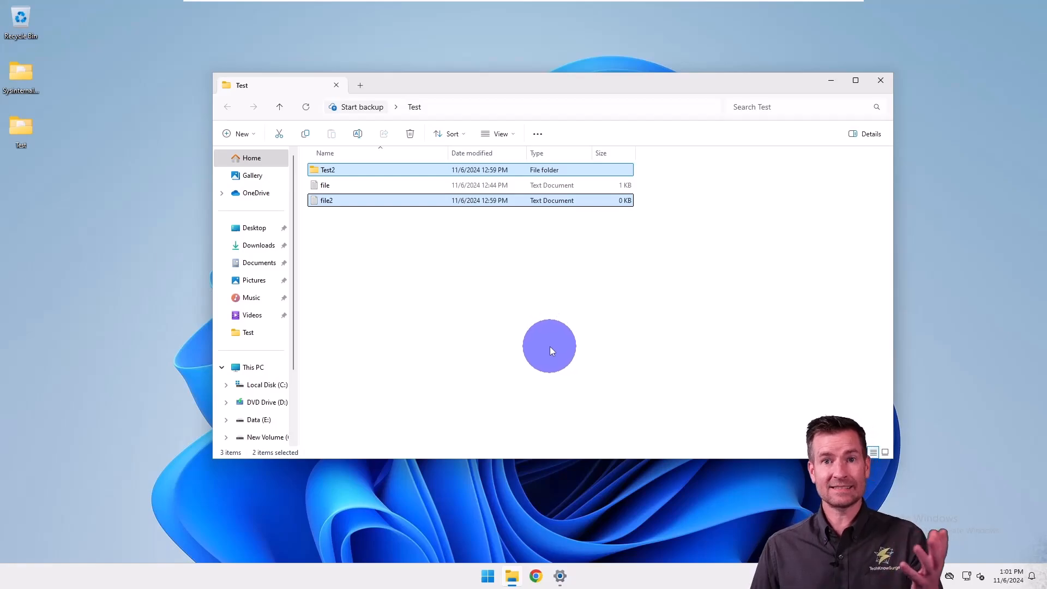
pyautogui.click(438, 323)
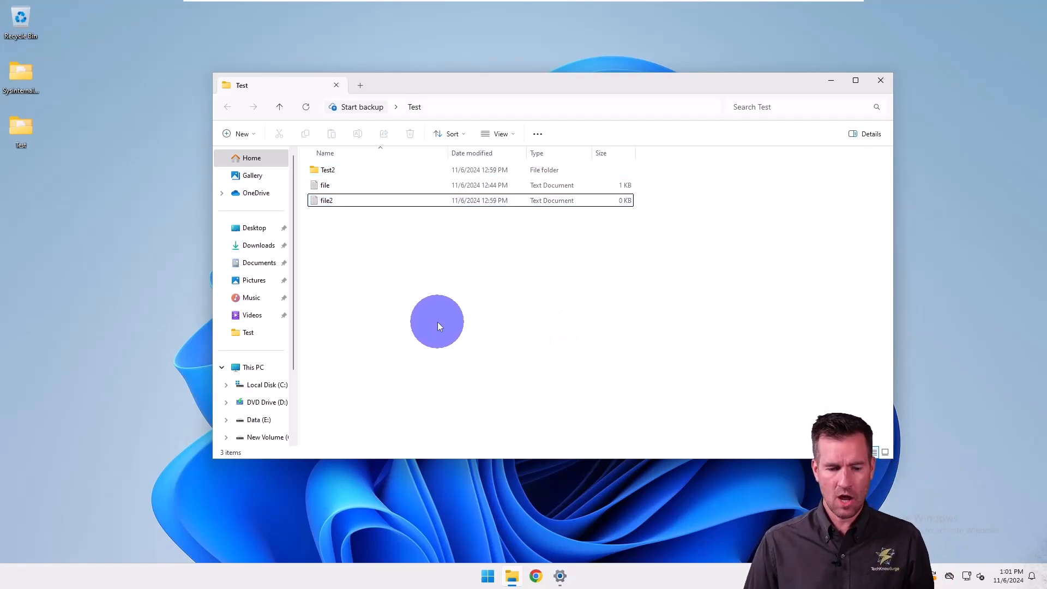
# Repeat the range selection from Test2 to file2, and deselect everything.
pyautogui.click(332, 171)
pyautogui.keyDown('shift'); pyautogui.click(338, 205); pyautogui.keyUp('shift')
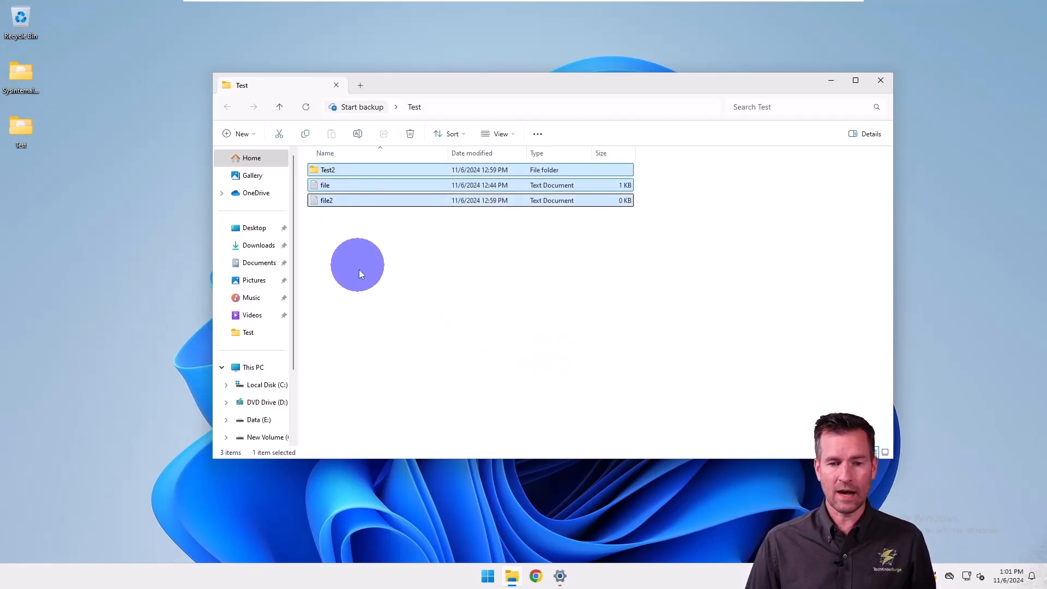
pyautogui.click(361, 278)
# Select all three items with one selection box, and remove only file from the selection.
pyautogui.click(342, 171)
pyautogui.keyDown('ctrl'); pyautogui.click(339, 200); pyautogui.keyUp('ctrl')
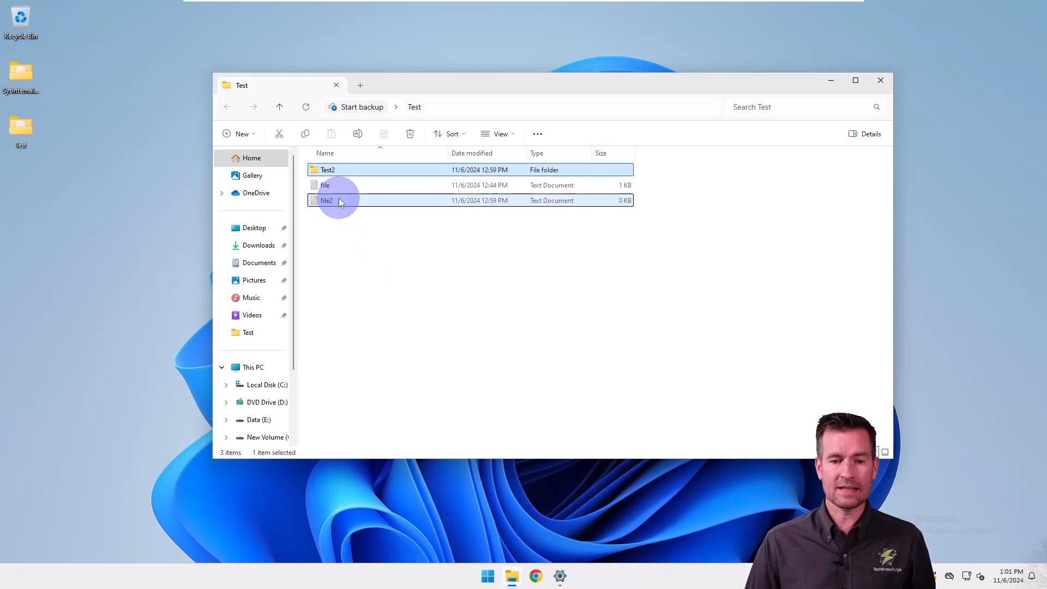
pyautogui.moveTo(464, 375); pyautogui.dragTo(302, 152)
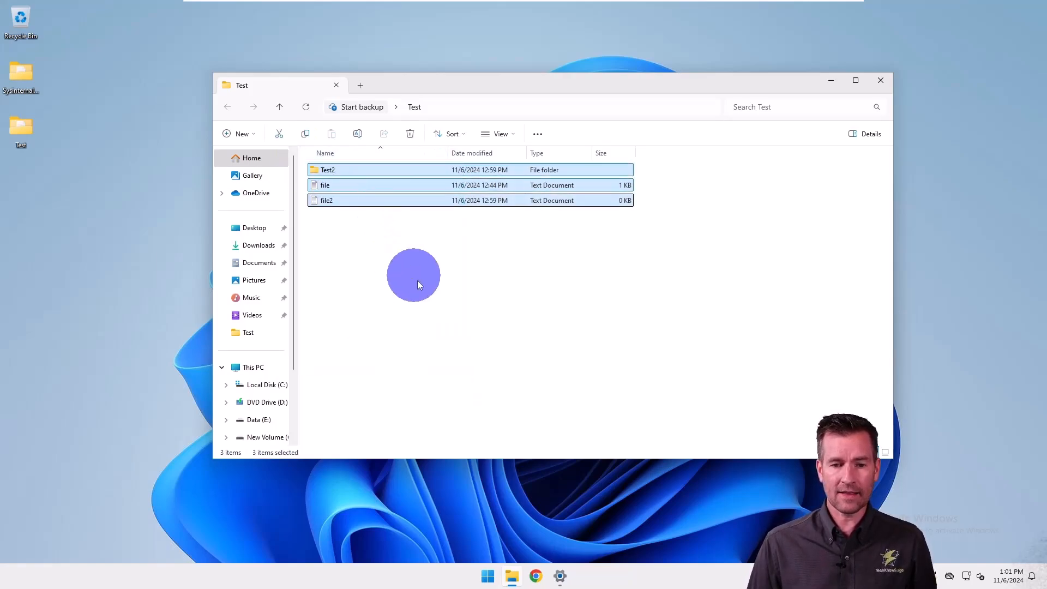
pyautogui.keyDown('ctrl'); pyautogui.click(335, 185); pyautogui.keyUp('ctrl')
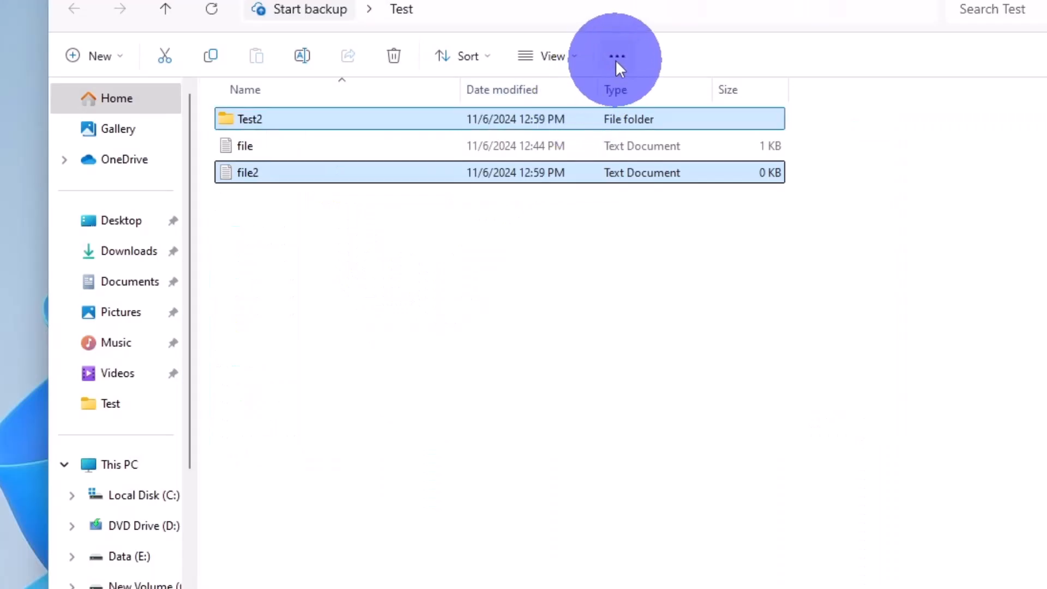
# Apply Select all to the items in the Test folder, and clear the selection.
pyautogui.click(616, 57)
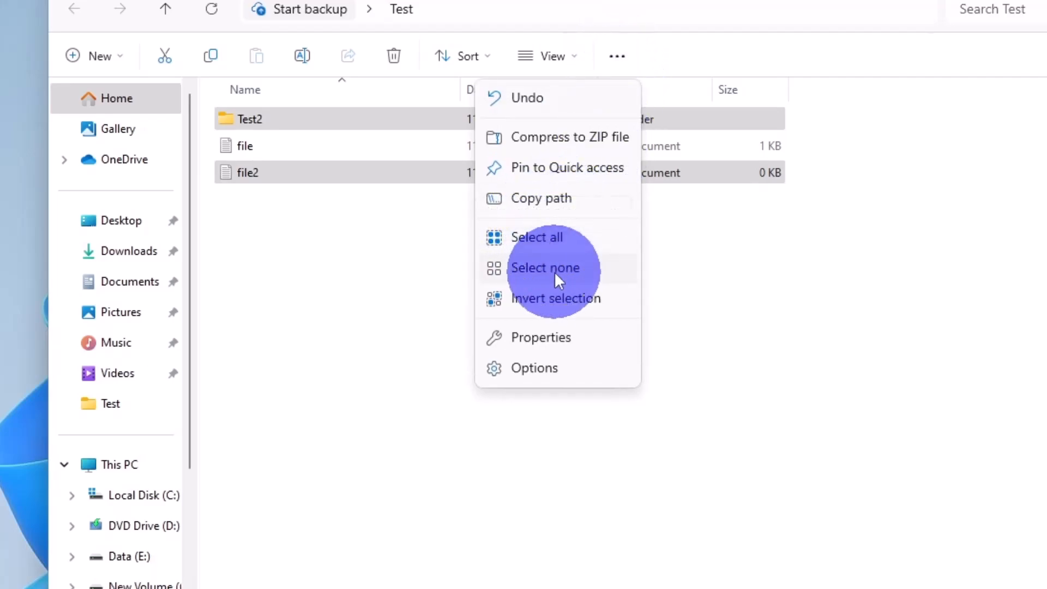
pyautogui.click(561, 237)
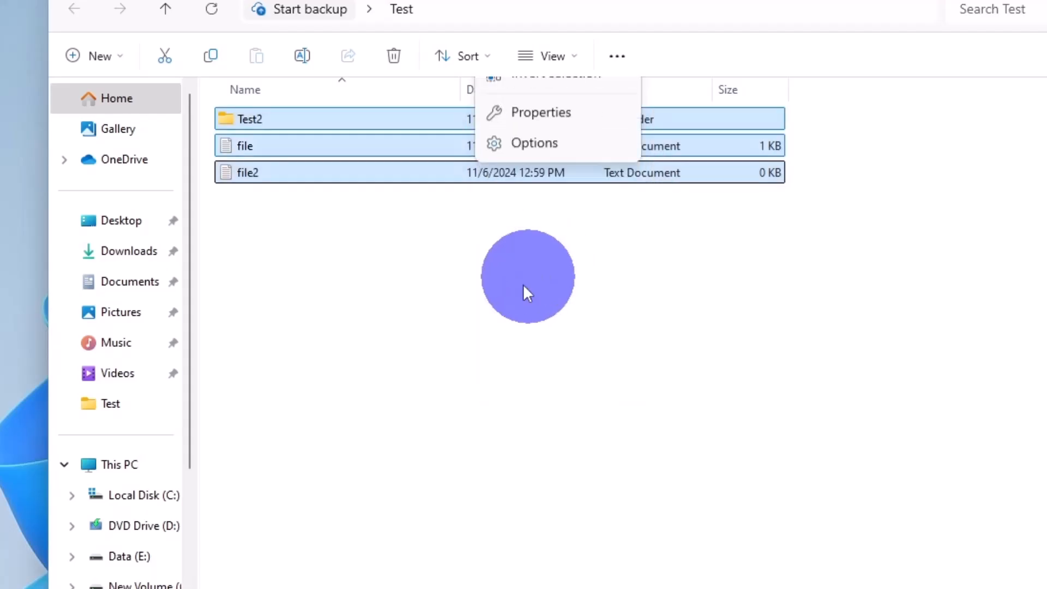
pyautogui.click(526, 292)
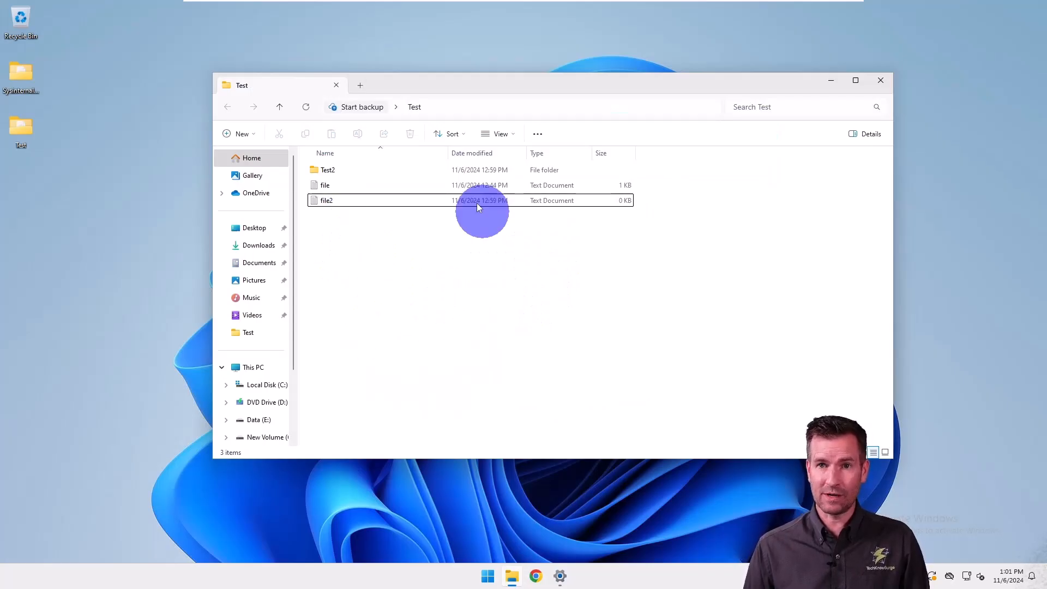
# Open the SysinternalsSuite folder from the desktop, and invert a range selection made from the first AdExplorer file to adrestore.
pyautogui.click(24, 87)
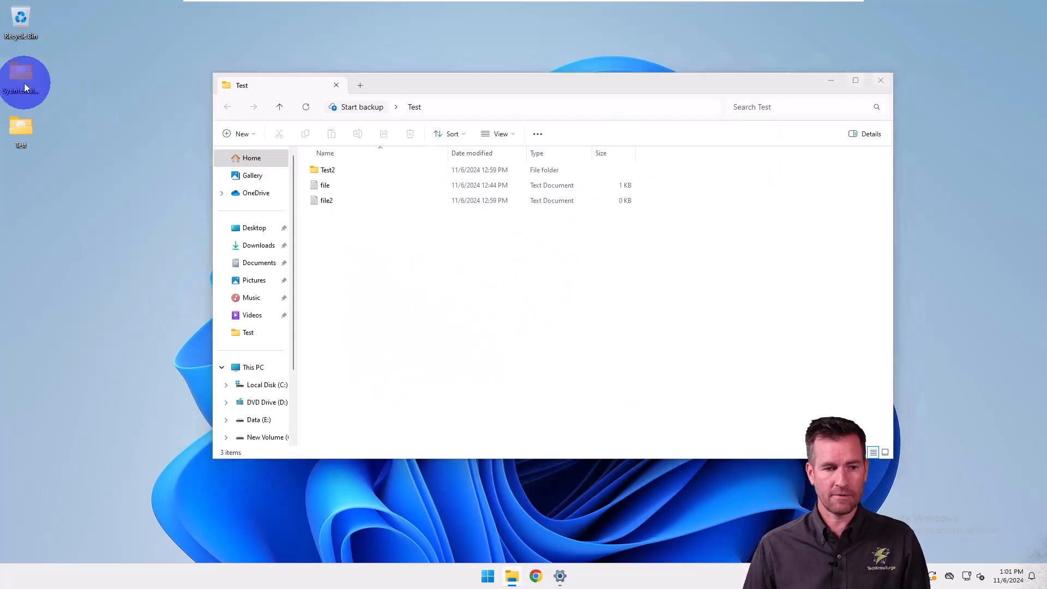
pyautogui.doubleClick(25, 88)
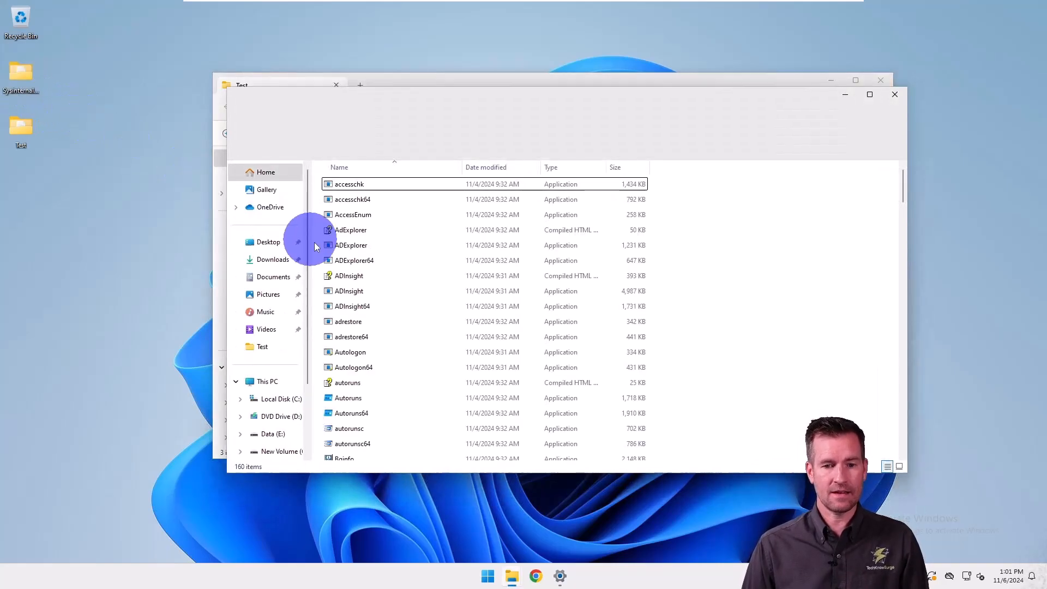
pyautogui.click(330, 229)
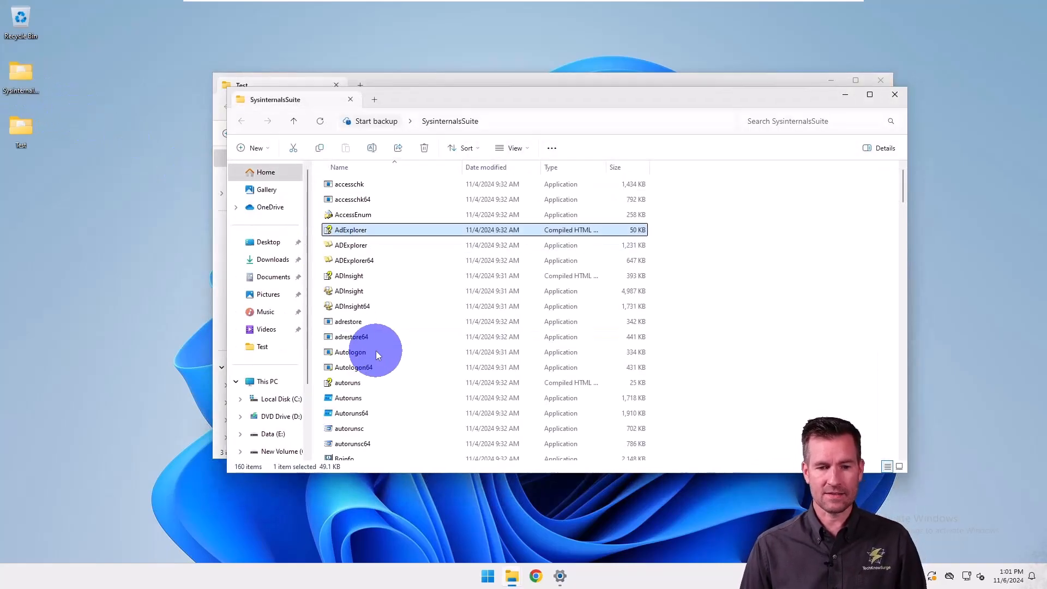
pyautogui.keyDown('shift'); pyautogui.click(347, 323); pyautogui.keyUp('shift')
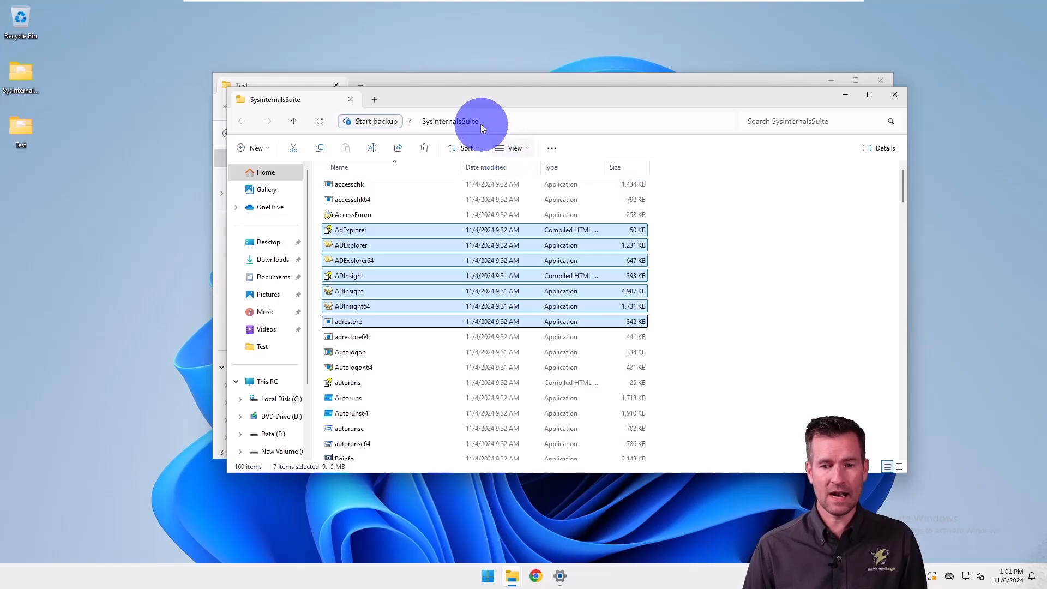
pyautogui.click(549, 149)
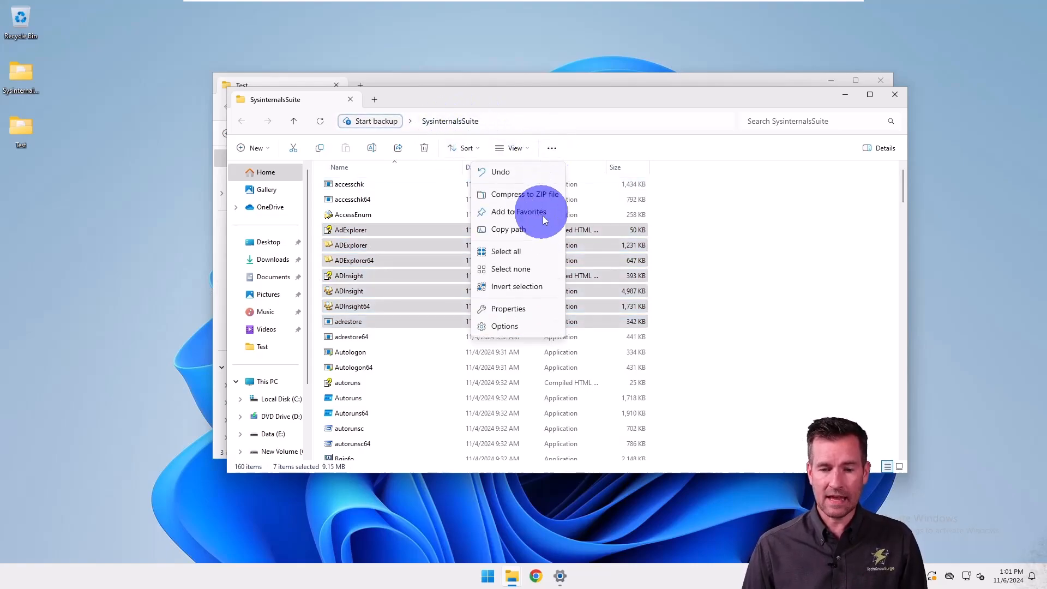
pyautogui.click(540, 292)
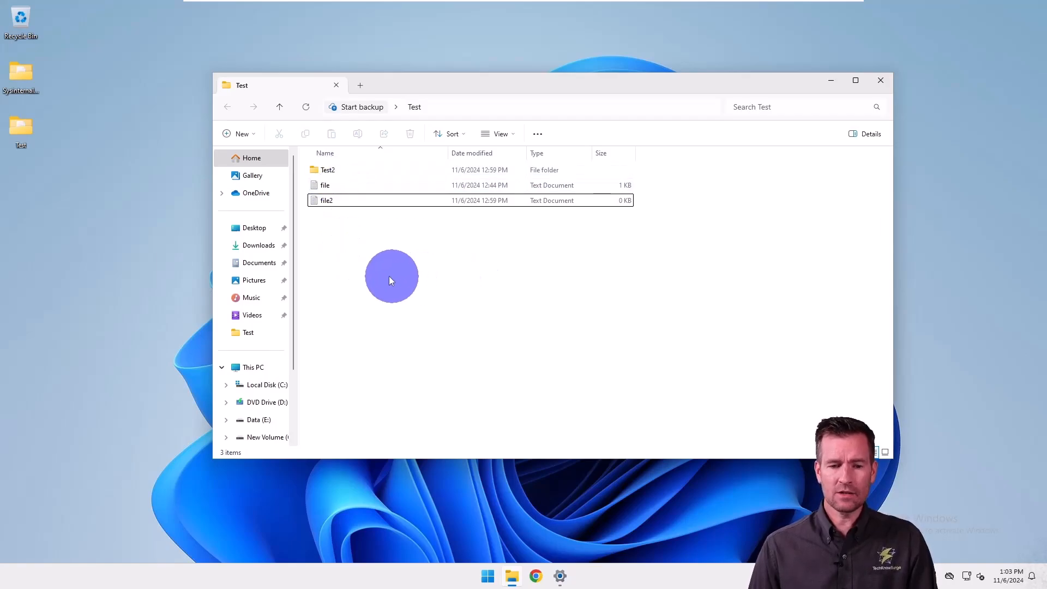
# Move file and file2 into the Test2 folder, and undo the move.
pyautogui.moveTo(320, 211); pyautogui.dragTo(316, 170)
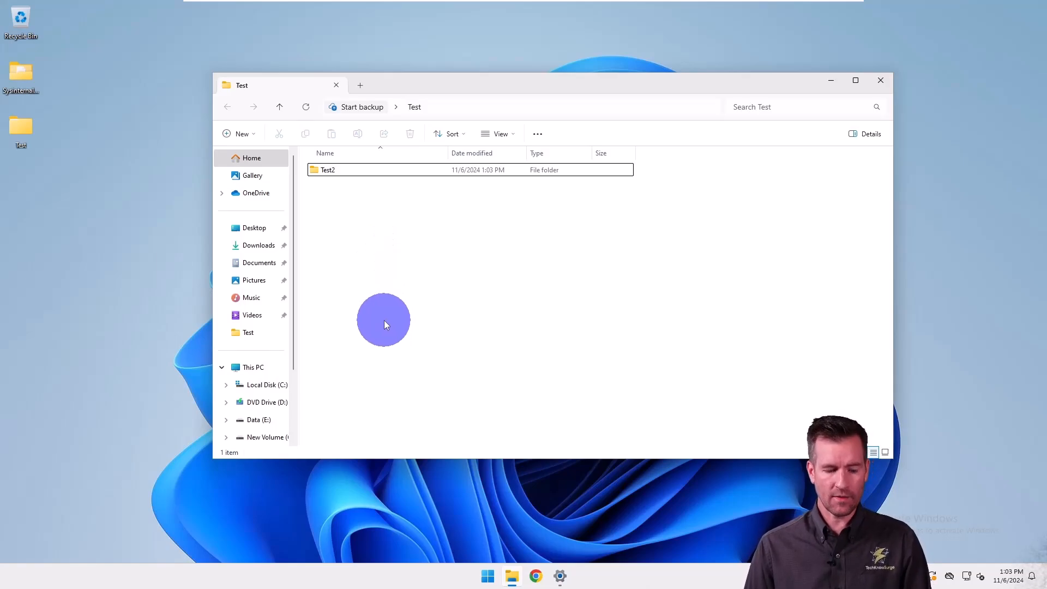
pyautogui.hotkey('ctrl', 'z')
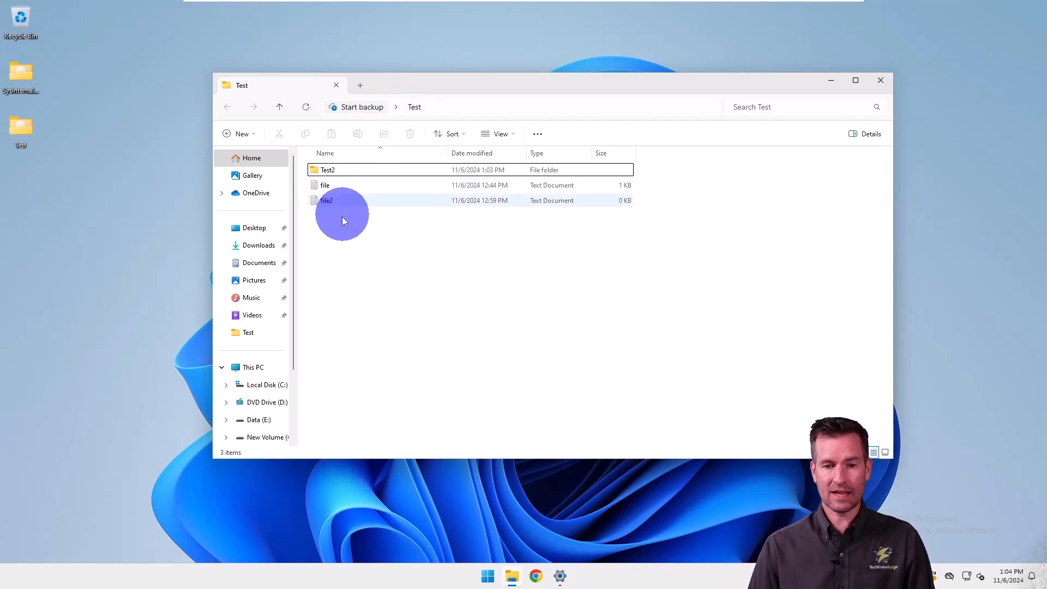
# Move the text documents file and file2 together into the Test2 folder.
pyautogui.moveTo(373, 253); pyautogui.dragTo(322, 182)
pyautogui.moveTo(321, 186); pyautogui.dragTo(318, 174)
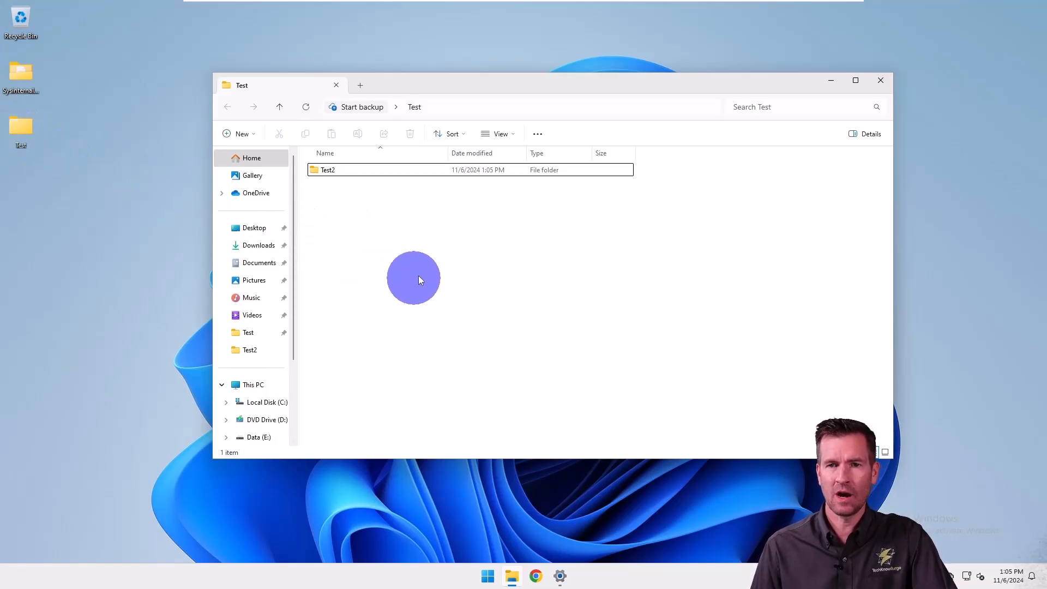
pyautogui.click(318, 173)
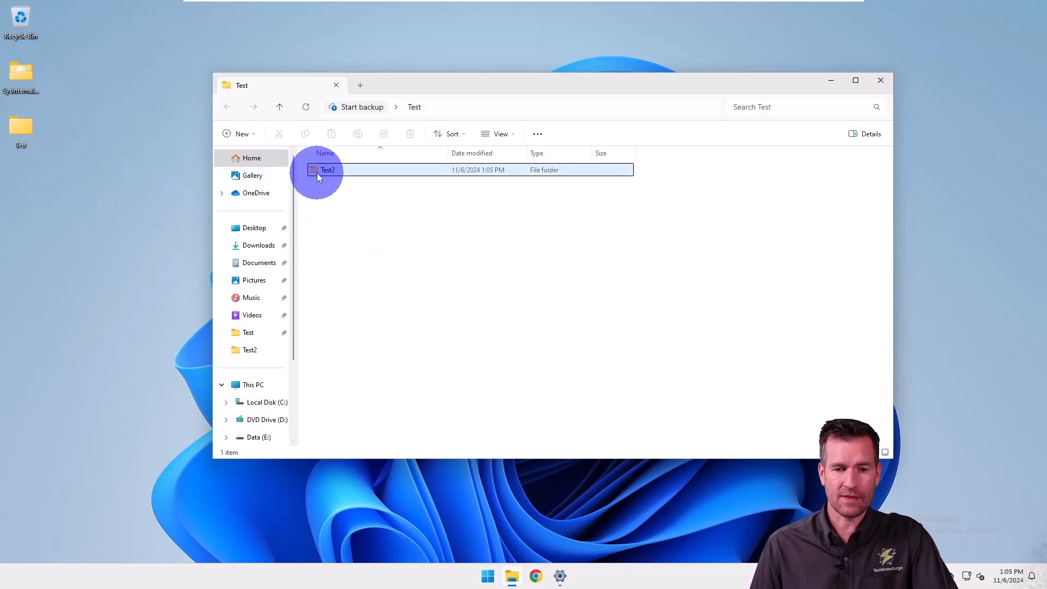
# Open the Test2 folder, move file and file2 into the Test folder on the desktop, and go back to Test.
pyautogui.doubleClick(318, 173)
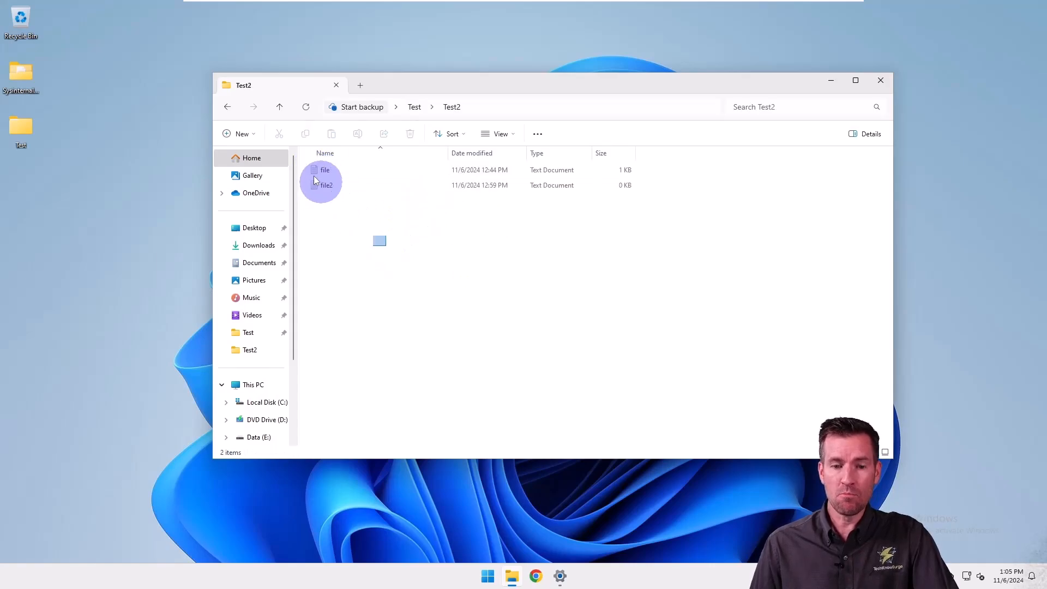
pyautogui.moveTo(314, 180); pyautogui.dragTo(20, 132)
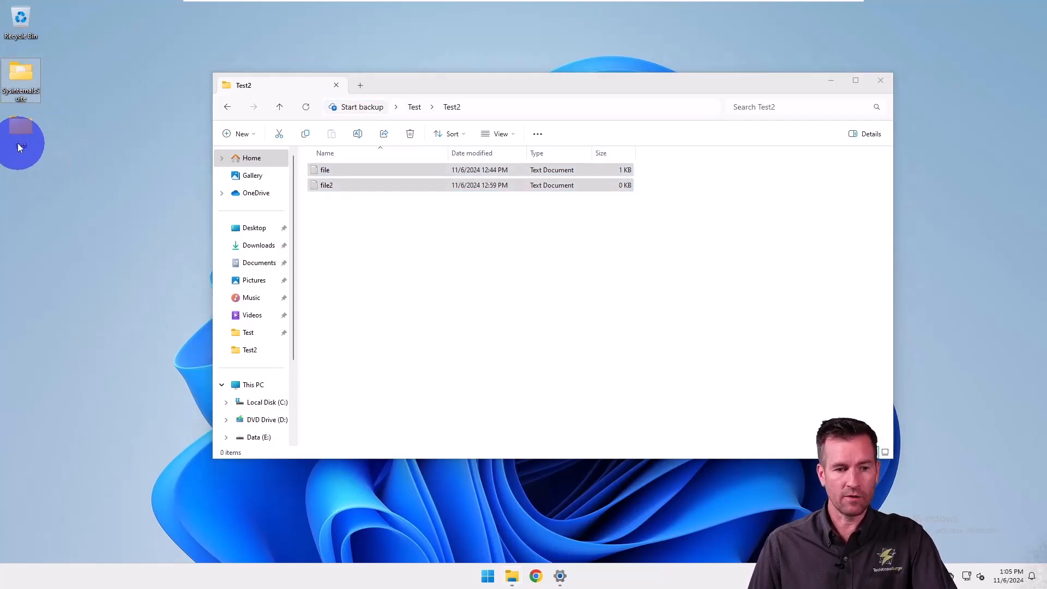
pyautogui.click(411, 110)
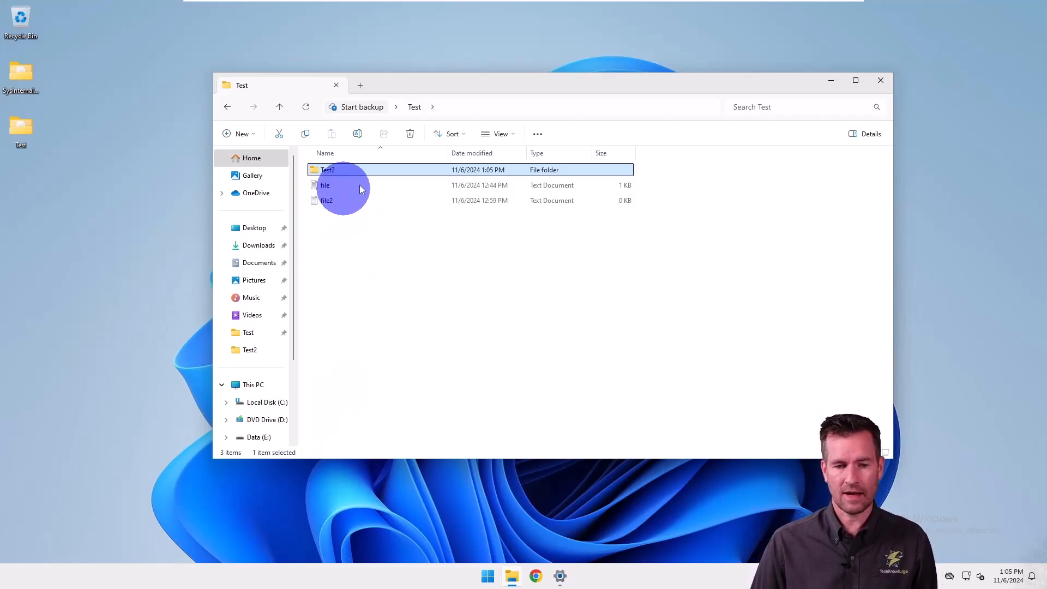
# Show the Test2 folder in the existing window and open the desktop's Test folder in a second window.
pyautogui.rightClick(20, 132)
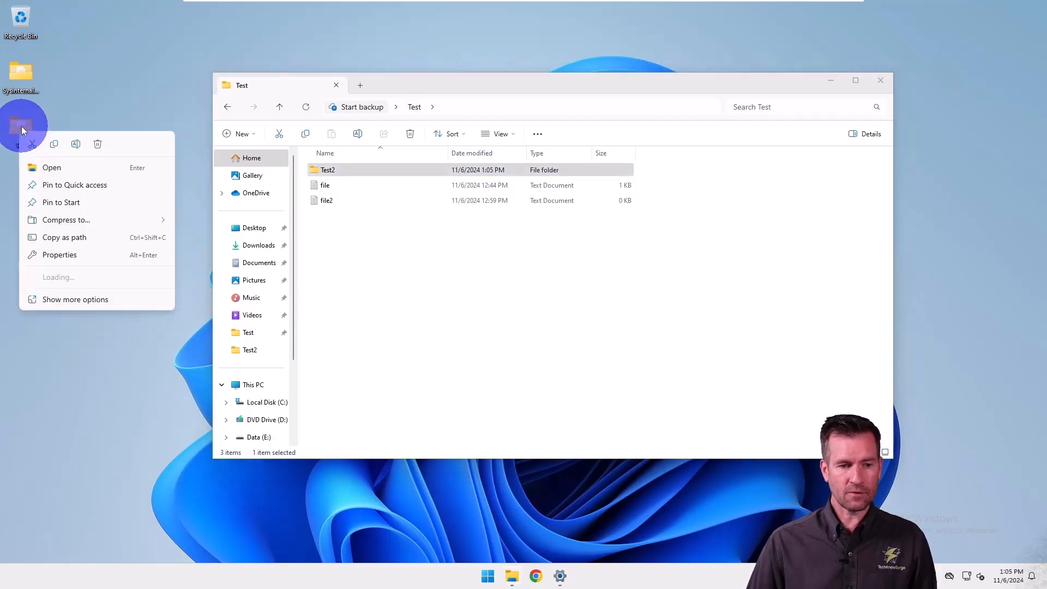
pyautogui.click(57, 168)
pyautogui.moveTo(439, 83); pyautogui.dragTo(488, 88)
pyautogui.doubleClick(381, 172)
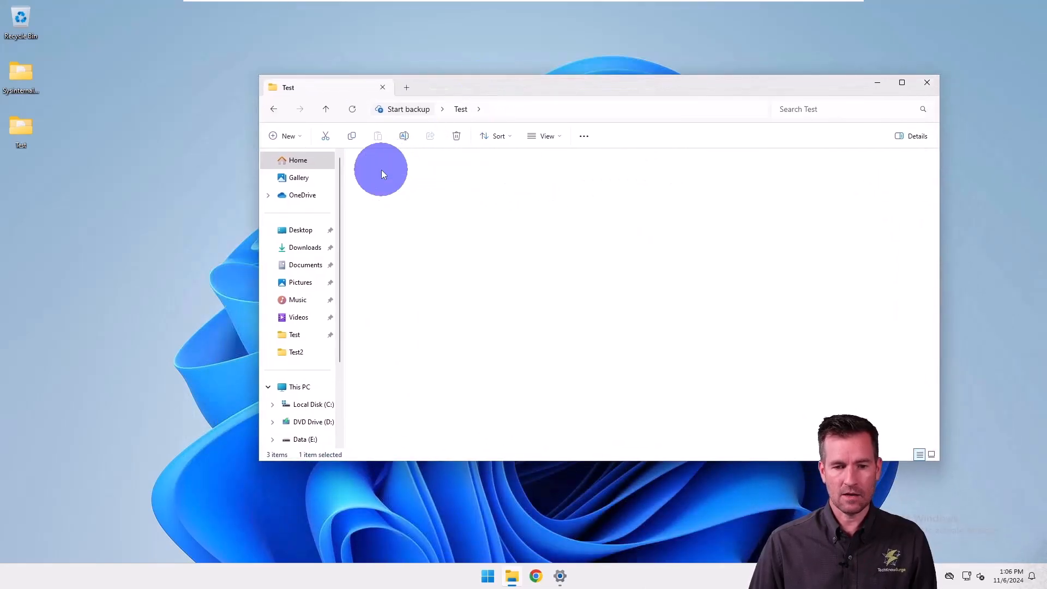
pyautogui.rightClick(20, 131)
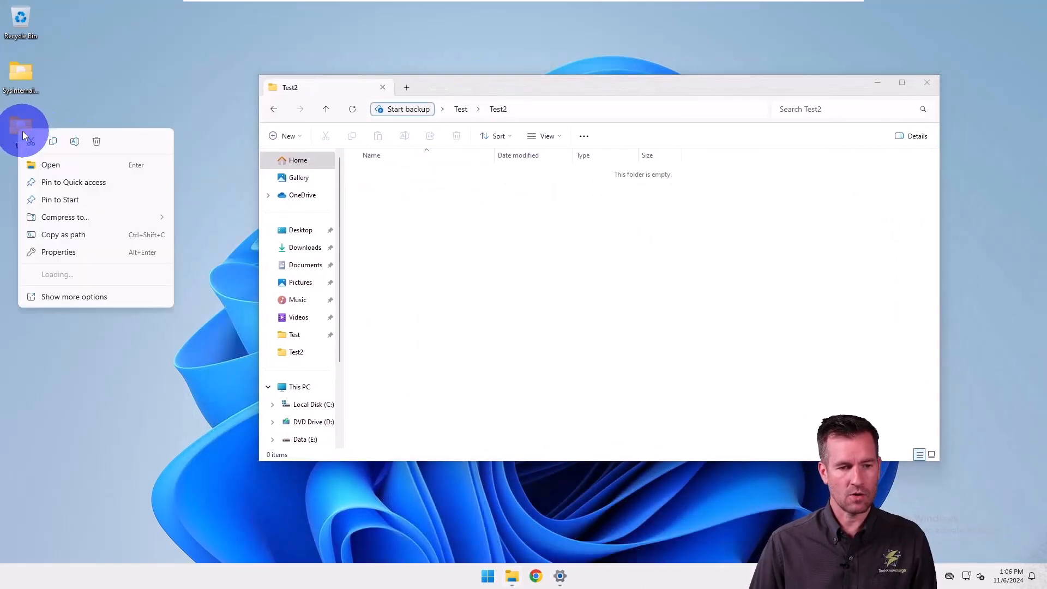
pyautogui.click(70, 166)
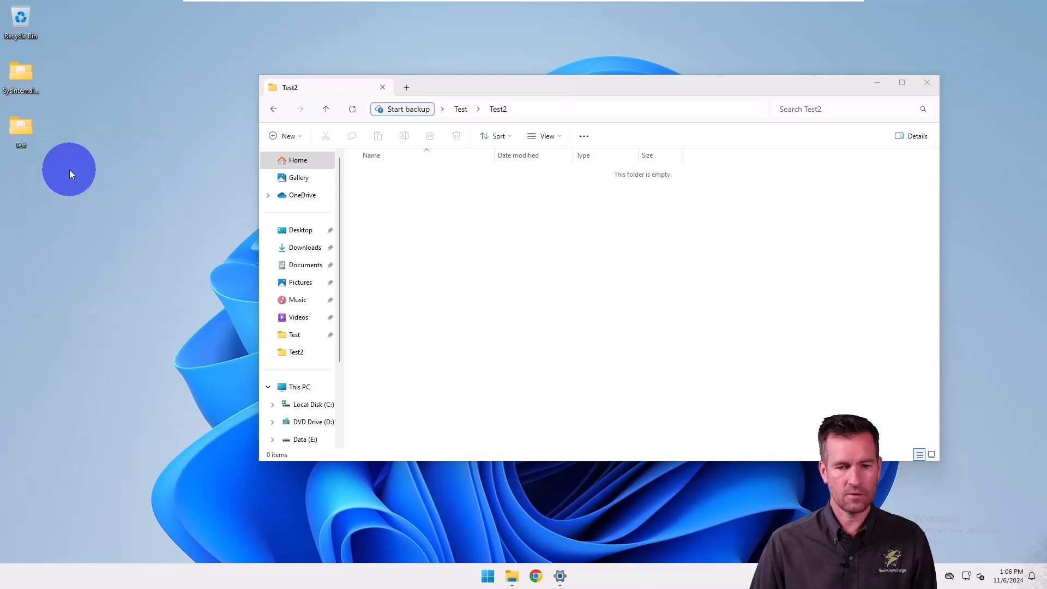
# Arrange the two windows to overlap, and move file and file2 from the Test window into the Test2 window.
pyautogui.moveTo(495, 98); pyautogui.dragTo(281, 159)
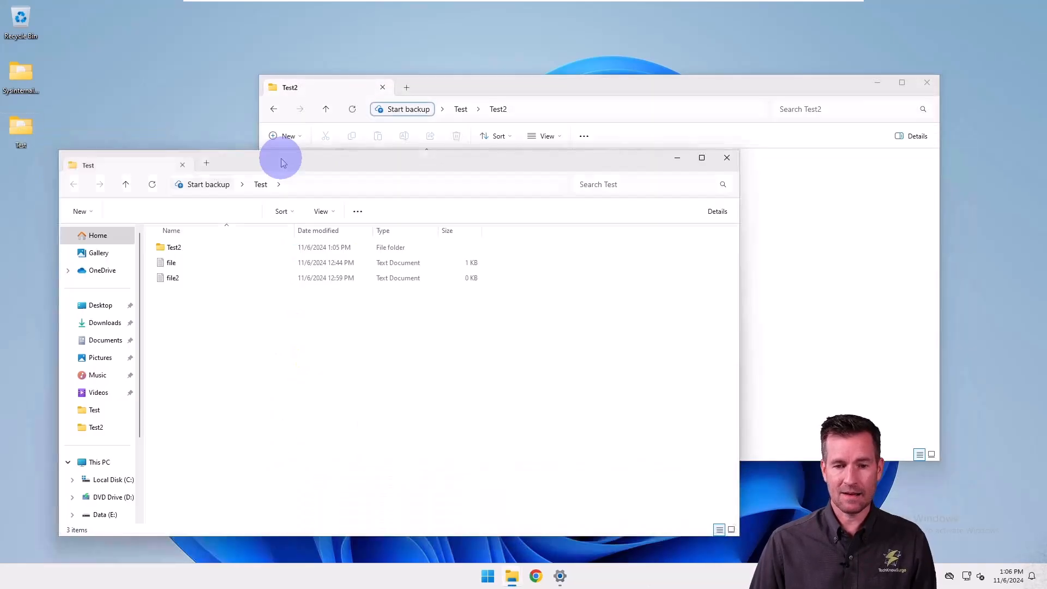
pyautogui.click(466, 89)
pyautogui.moveTo(204, 297); pyautogui.dragTo(770, 285)
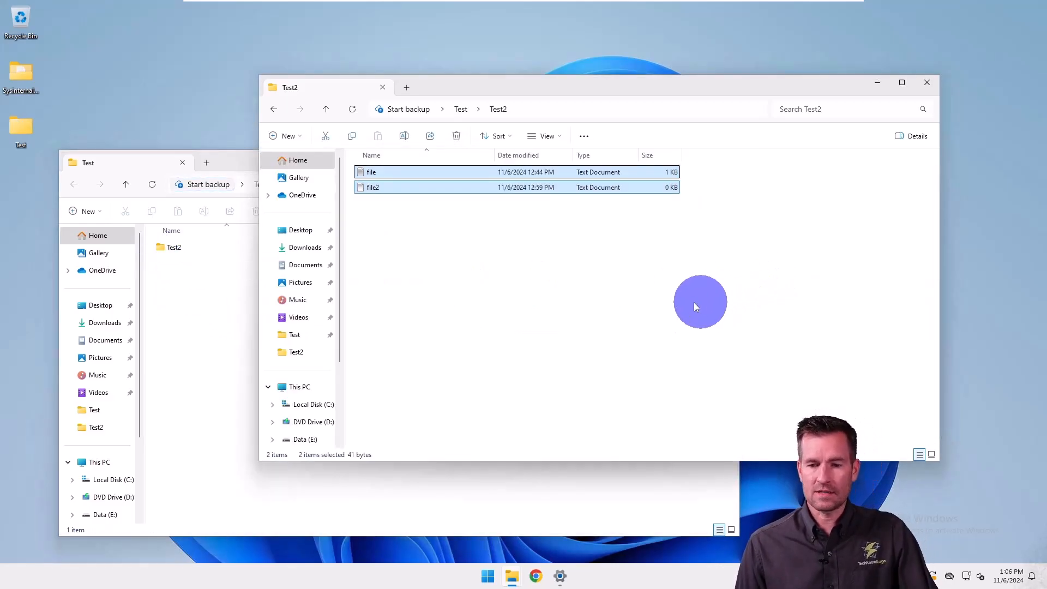
# Expand the Local Disk (C:) folder tree down to Test on the user's Desktop, and move file and file2 from Test2 into it.
pyautogui.scroll(-1, 311, 382)
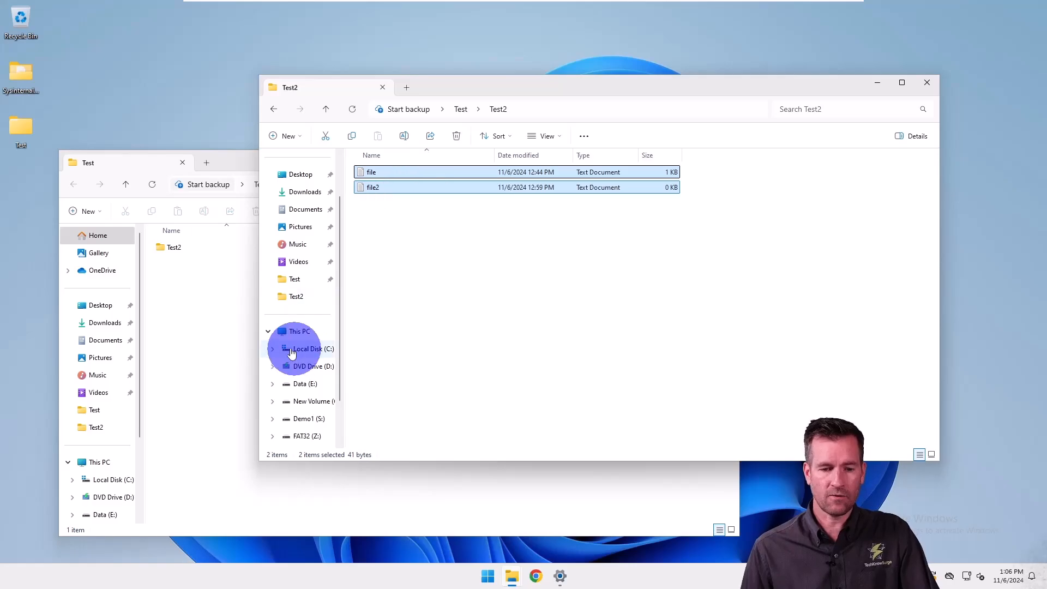
pyautogui.click(271, 348)
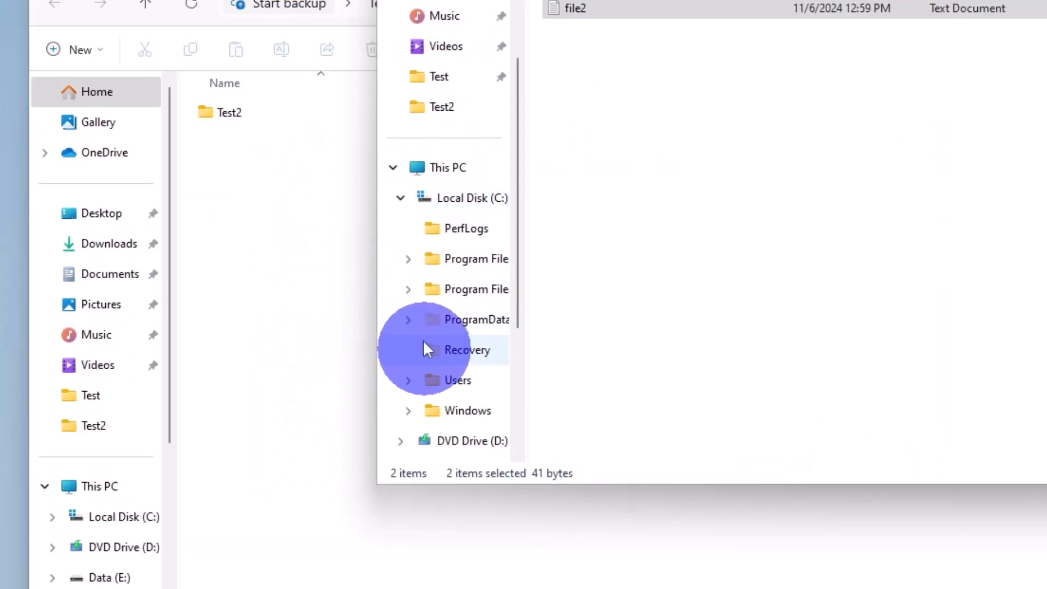
pyautogui.click(407, 380)
pyautogui.scroll(-1, 473, 415)
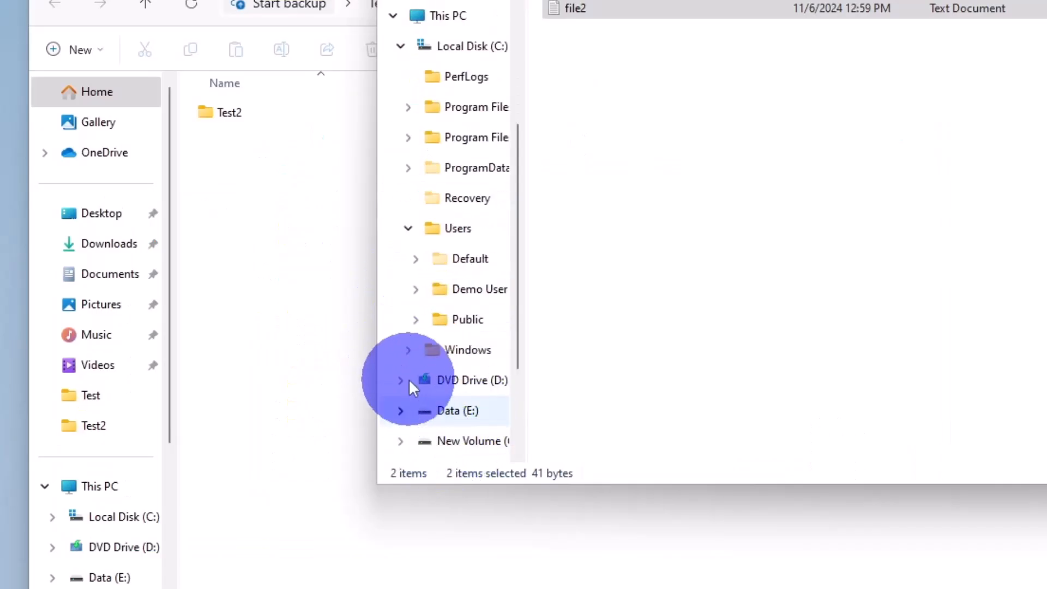
pyautogui.click(415, 289)
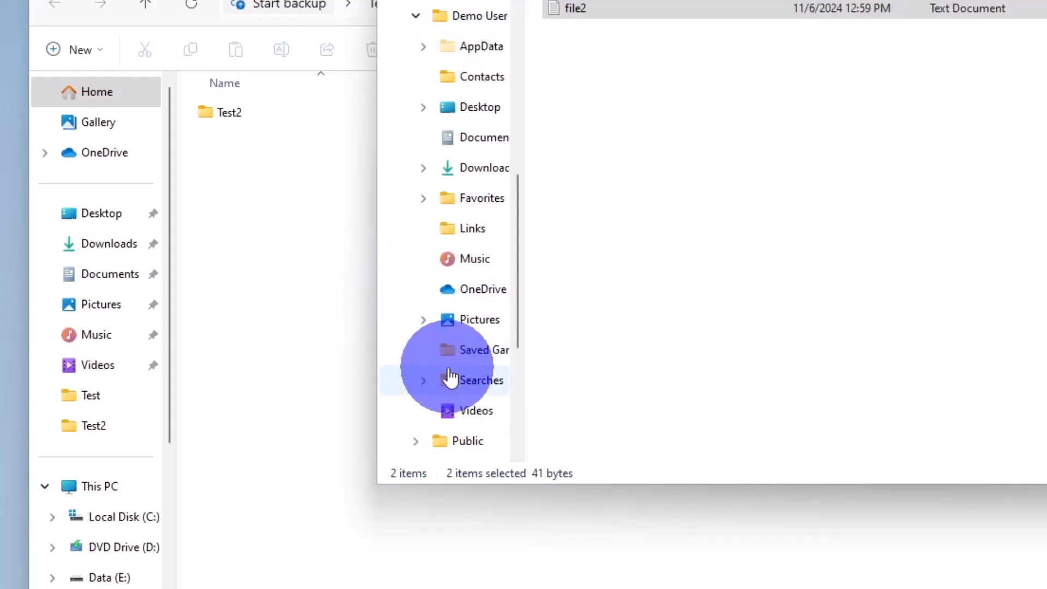
pyautogui.click(424, 108)
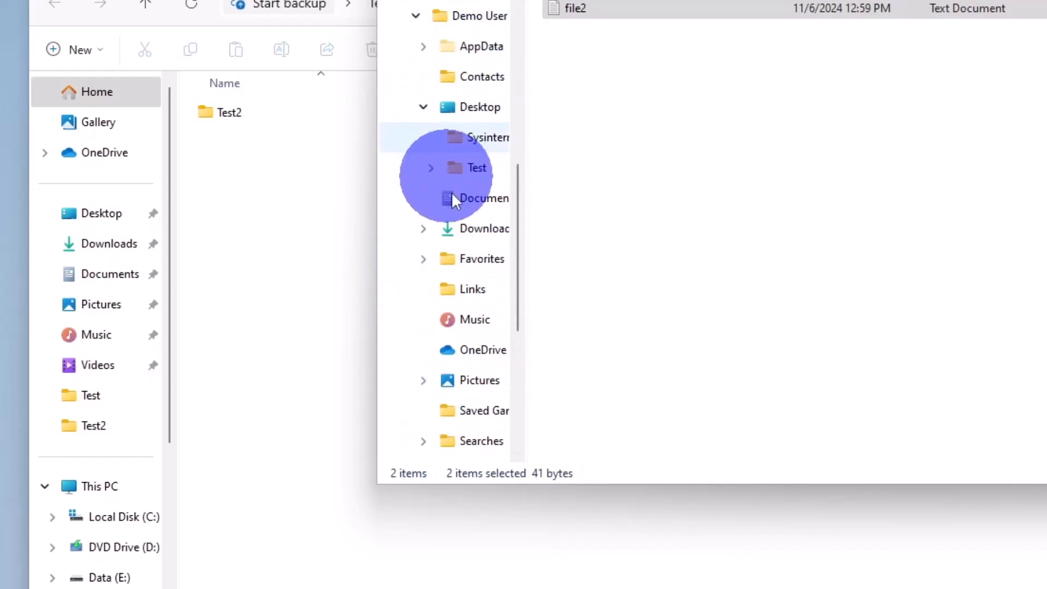
pyautogui.click(430, 169)
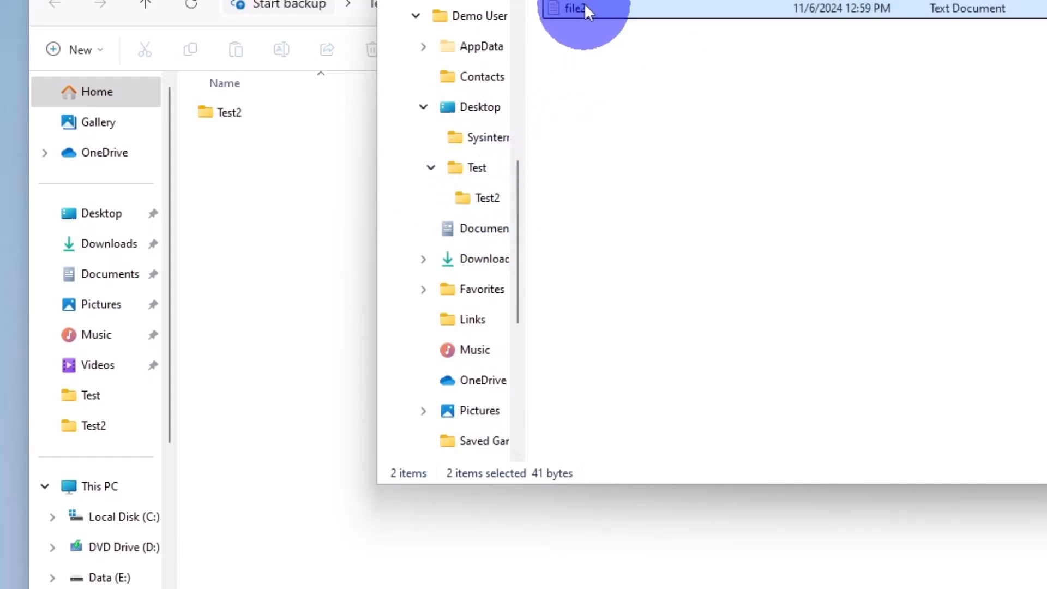
pyautogui.moveTo(584, 7); pyautogui.dragTo(478, 179)
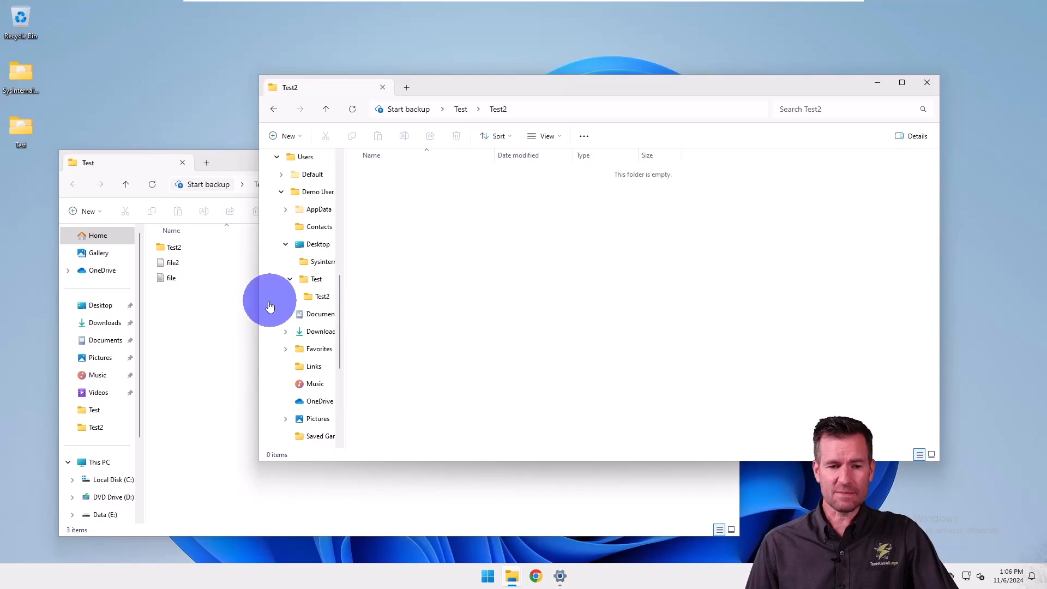
# Copy file and file2 from the Test window directly into the uncovered Test2 window, and delete the copies.
pyautogui.click(207, 331)
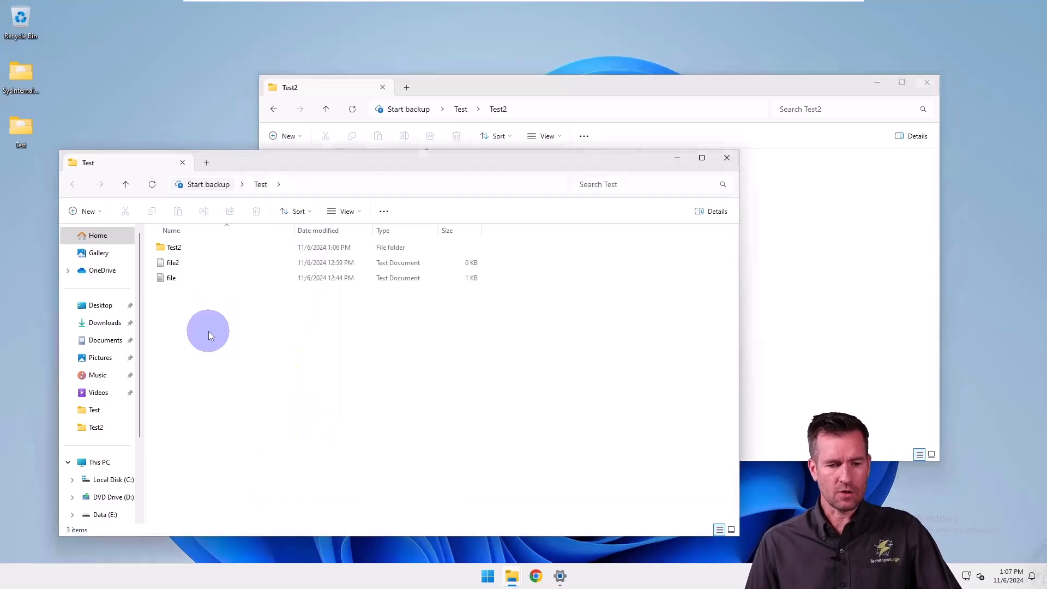
pyautogui.moveTo(171, 277); pyautogui.dragTo(159, 262)
pyautogui.click(474, 96)
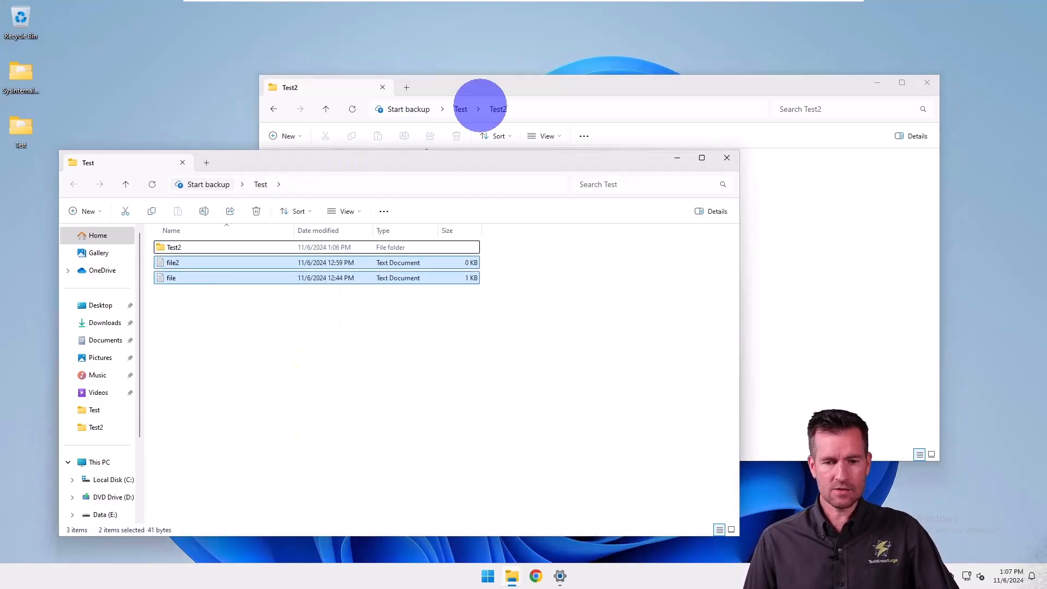
pyautogui.moveTo(518, 86); pyautogui.dragTo(583, 62)
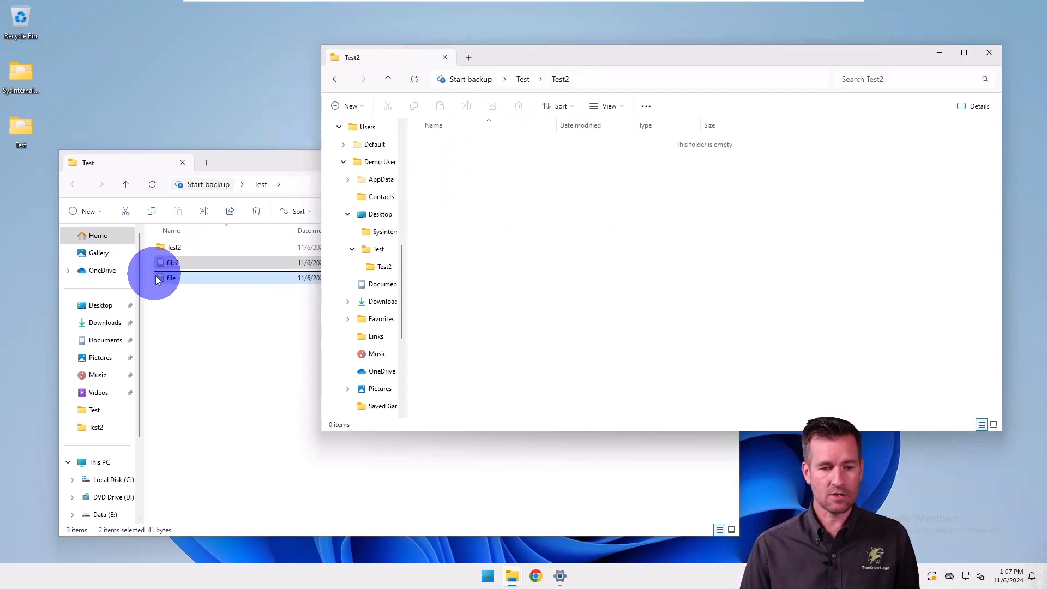
pyautogui.moveTo(162, 279); pyautogui.dragTo(543, 264)
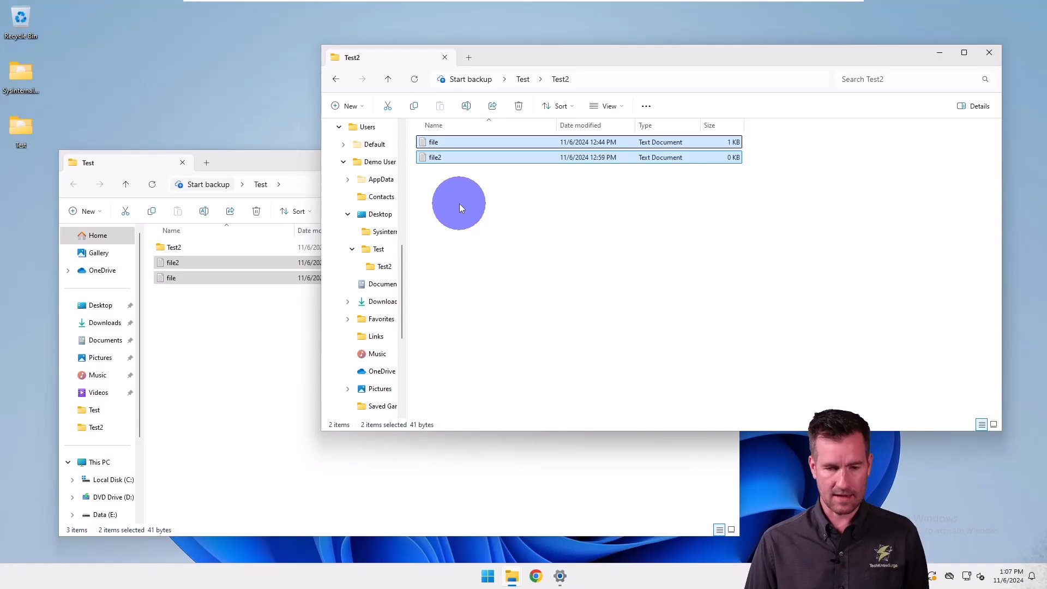
pyautogui.press('Delete')
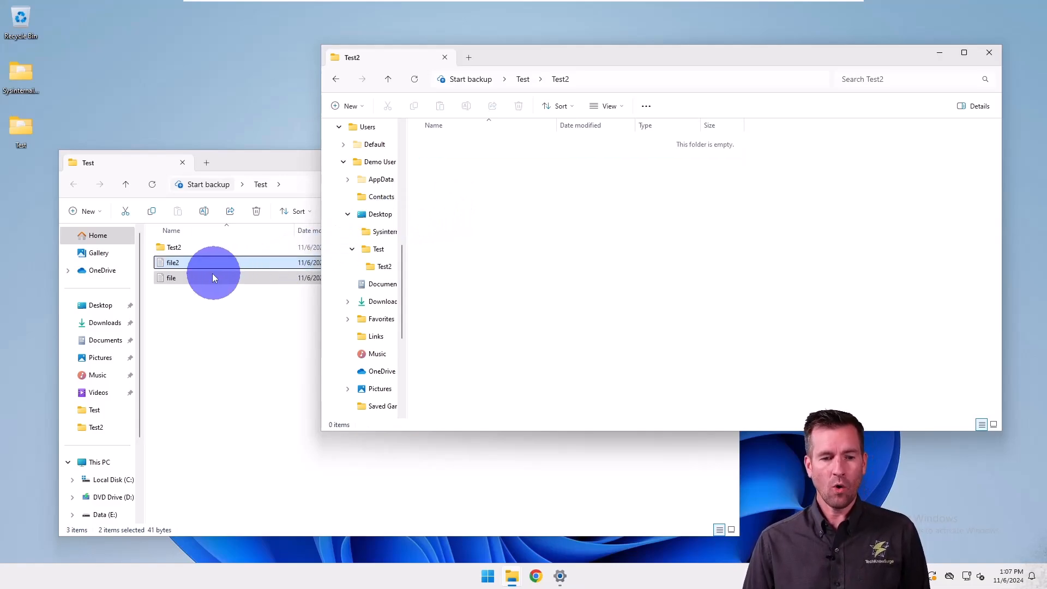
# Copy file and file2 from Test into Test2 using the Copy here option.
pyautogui.moveTo(162, 280); pyautogui.dragTo(513, 207)
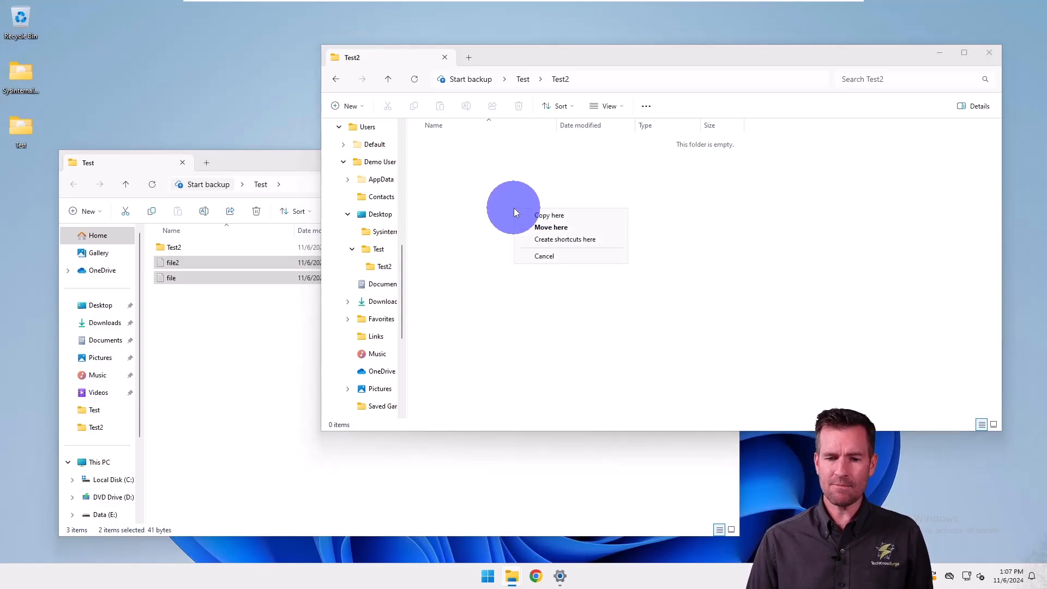
pyautogui.click(567, 213)
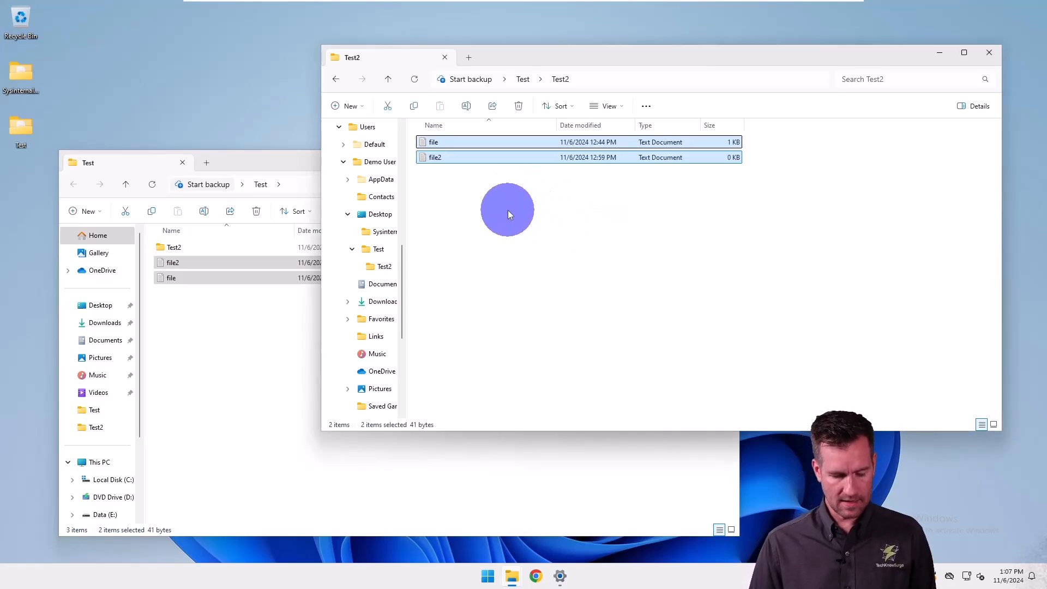
# Copy file and file2 in Test to the clipboard, paste them into Test2, and delete the pasted copies.
pyautogui.moveTo(197, 340); pyautogui.dragTo(172, 264)
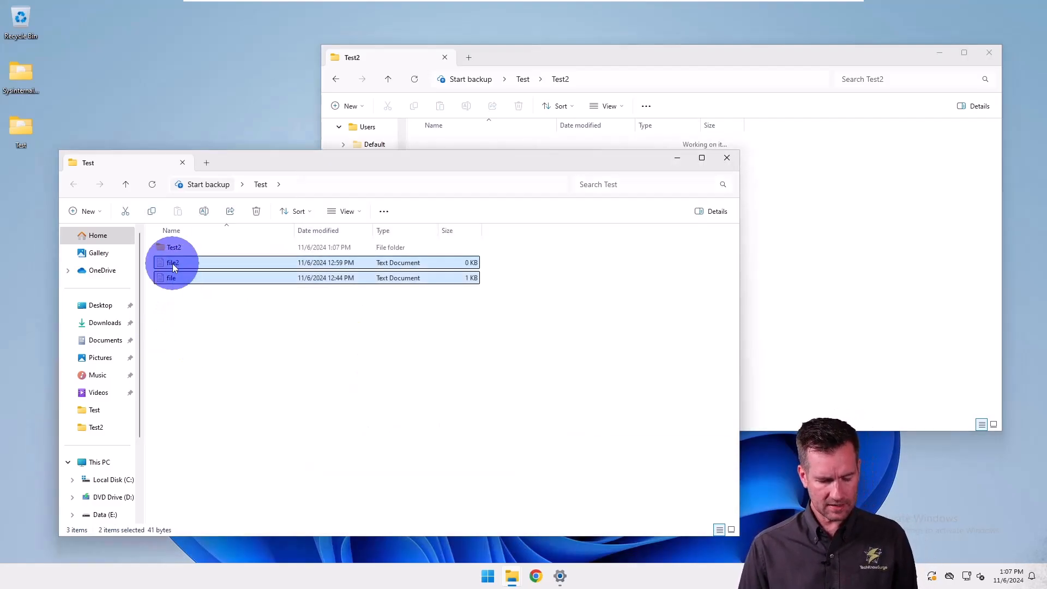
pyautogui.hotkey('ctrl', 'c')
pyautogui.click(864, 294)
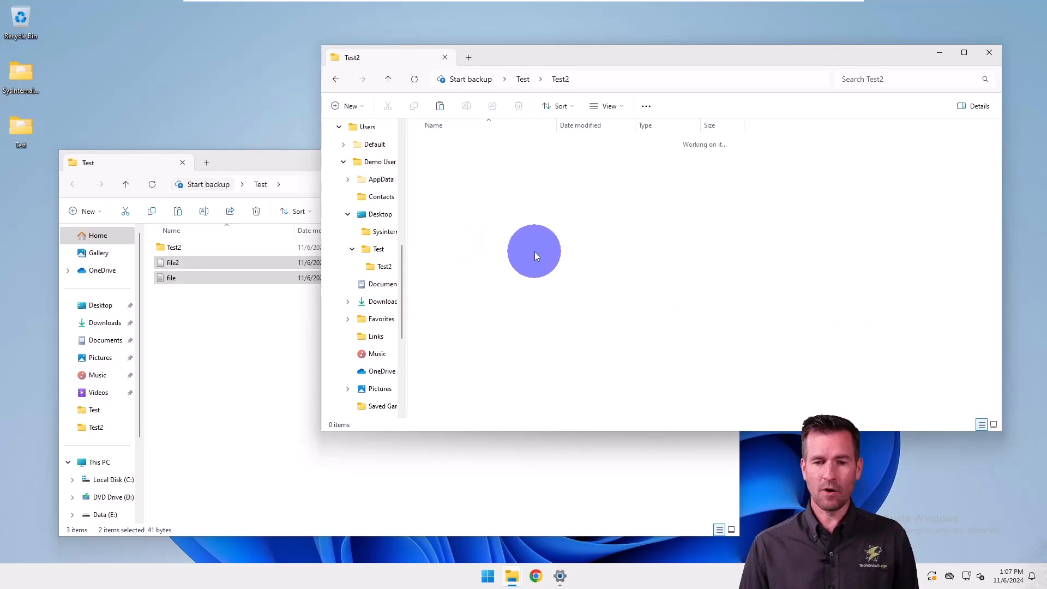
pyautogui.hotkey('ctrl', 'v')
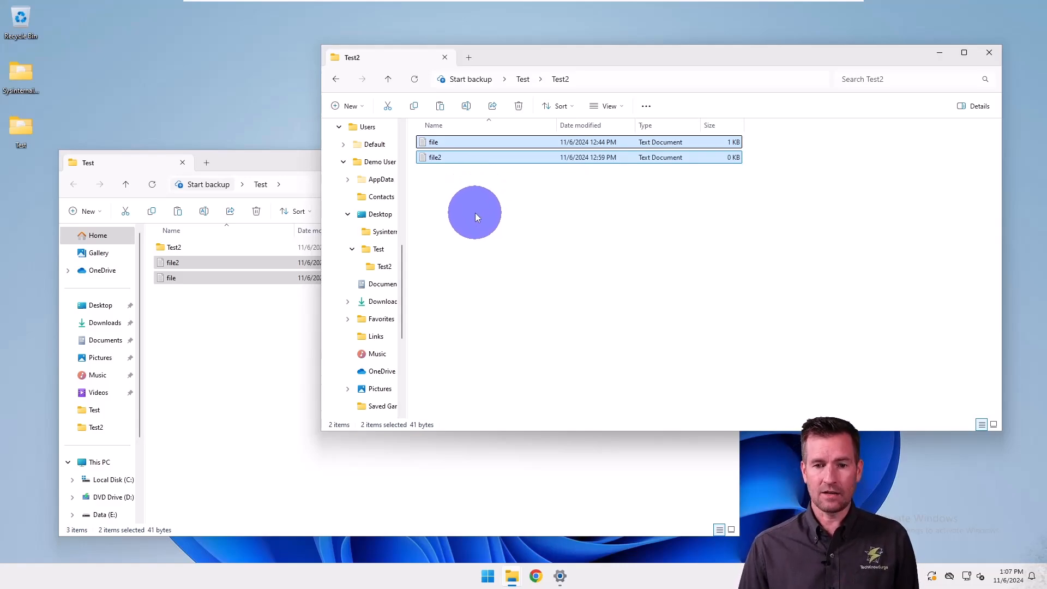
pyautogui.press('Delete')
# Copy file and file2 from Test with the Copy command, paste them into Test2, and remove the pasted copies again.
pyautogui.click(246, 321)
pyautogui.moveTo(211, 335); pyautogui.dragTo(170, 263)
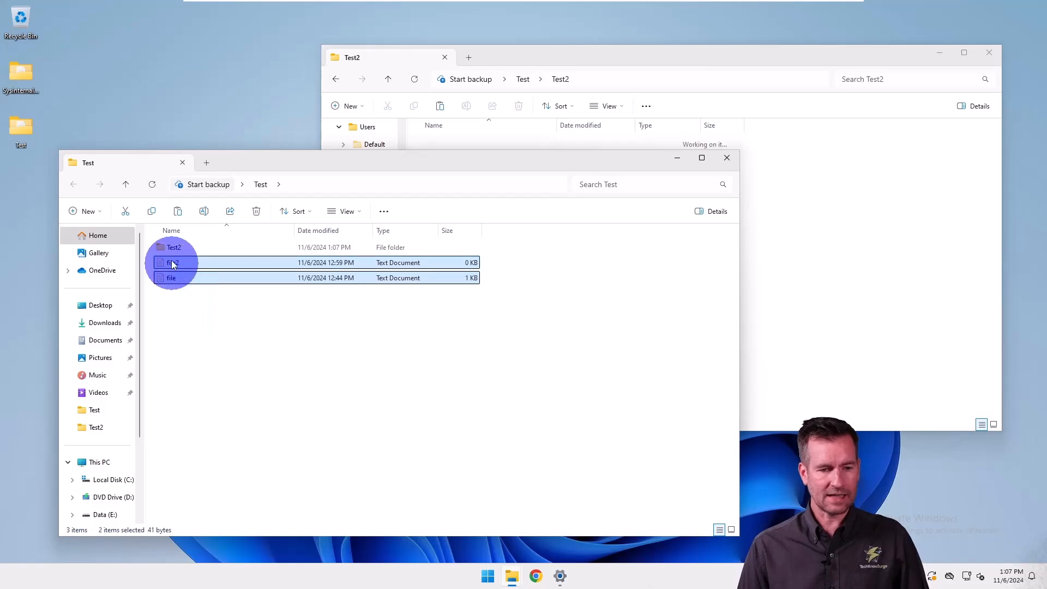
pyautogui.click(153, 212)
pyautogui.click(907, 264)
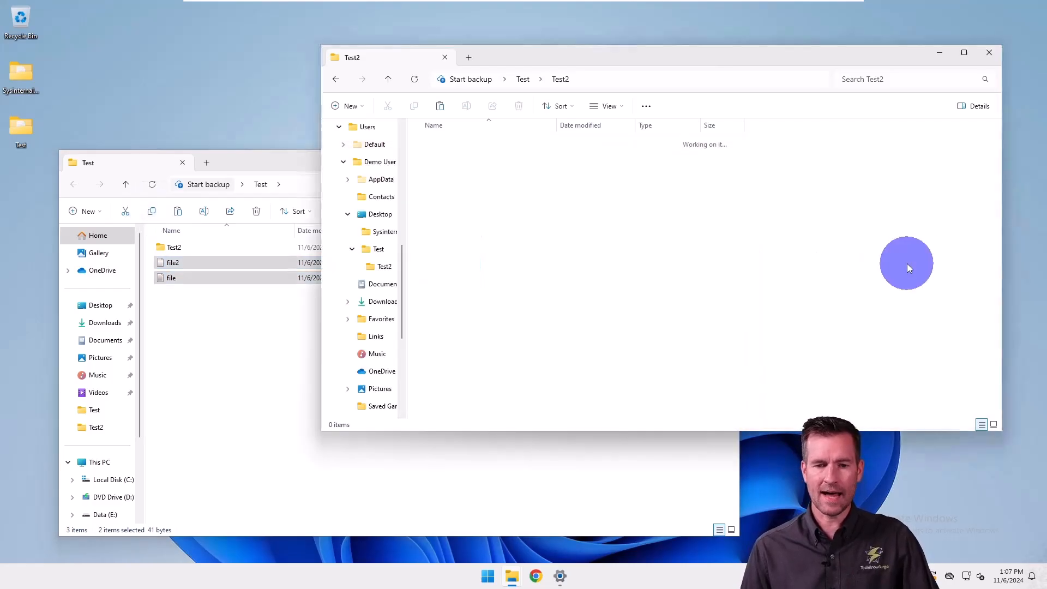
pyautogui.click(440, 108)
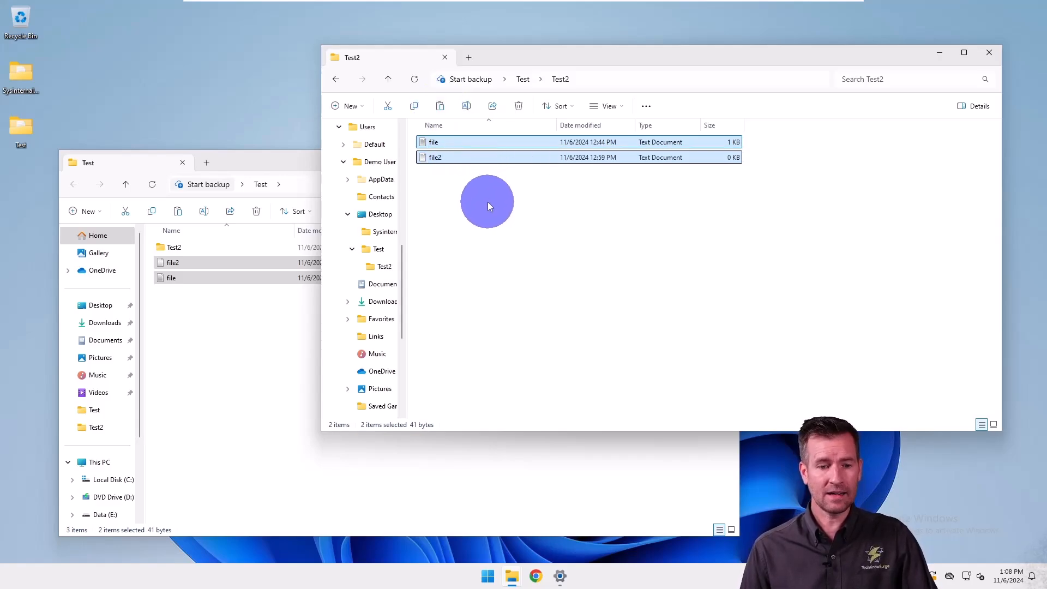
pyautogui.moveTo(509, 239); pyautogui.dragTo(443, 138)
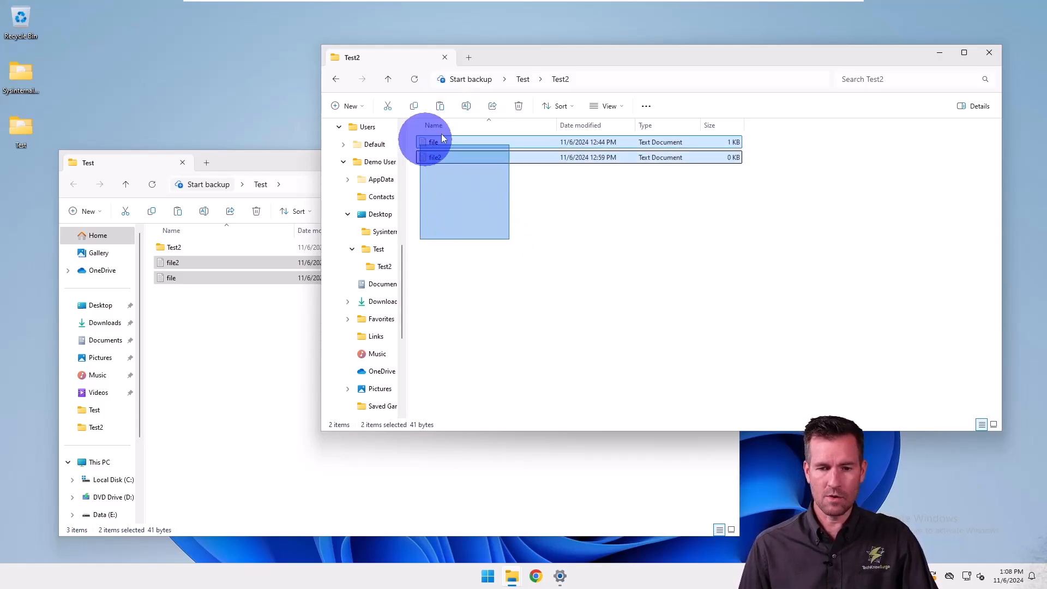
pyautogui.click(521, 108)
# Cut file and file2 from the Test folder, paste them into Test2, and clear the selection.
pyautogui.click(250, 327)
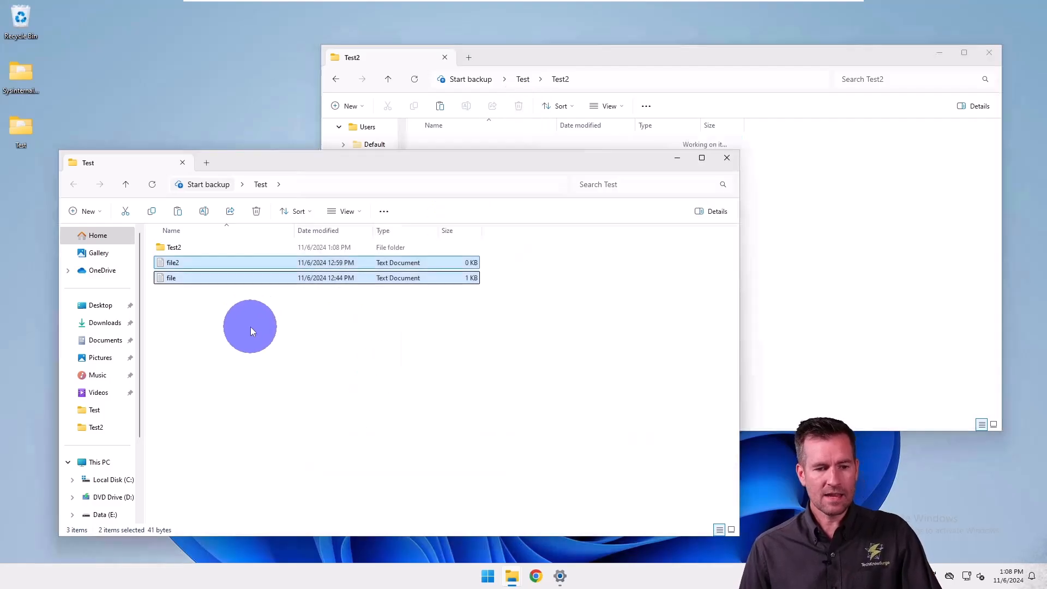
pyautogui.moveTo(250, 326); pyautogui.dragTo(174, 264)
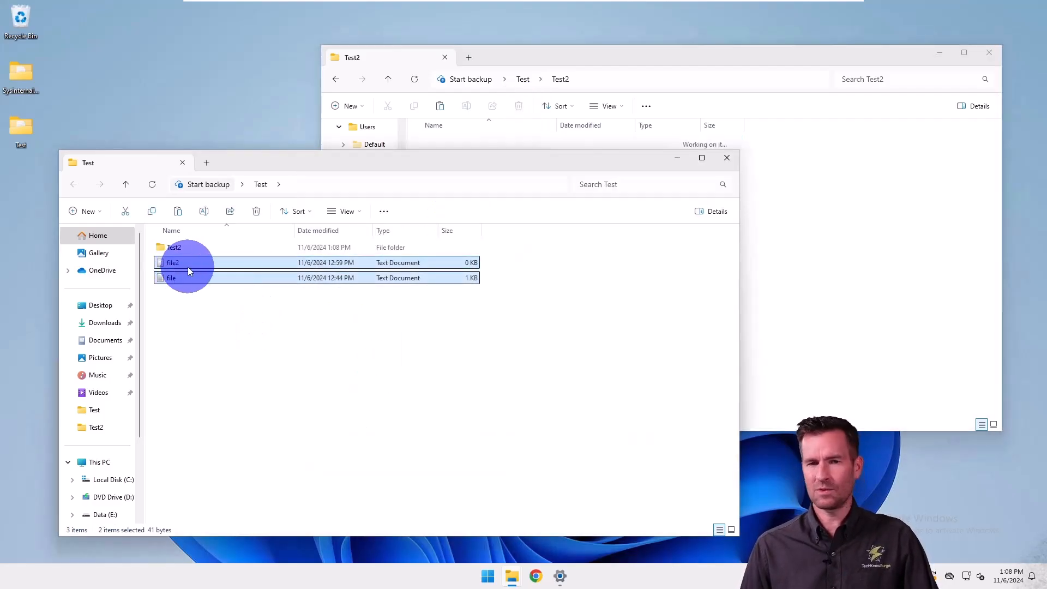
pyautogui.click(124, 212)
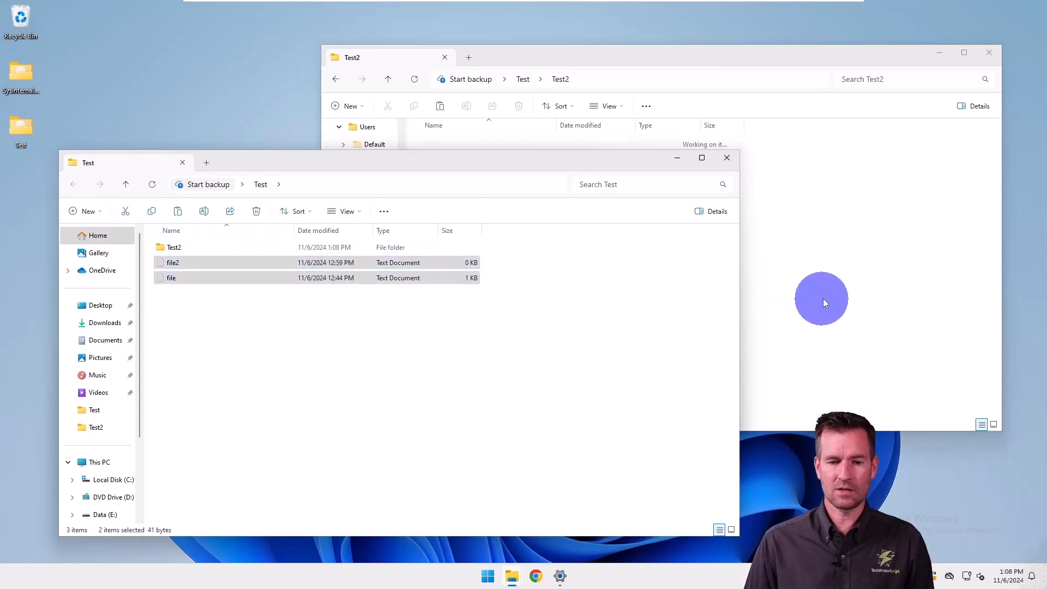
pyautogui.click(701, 57)
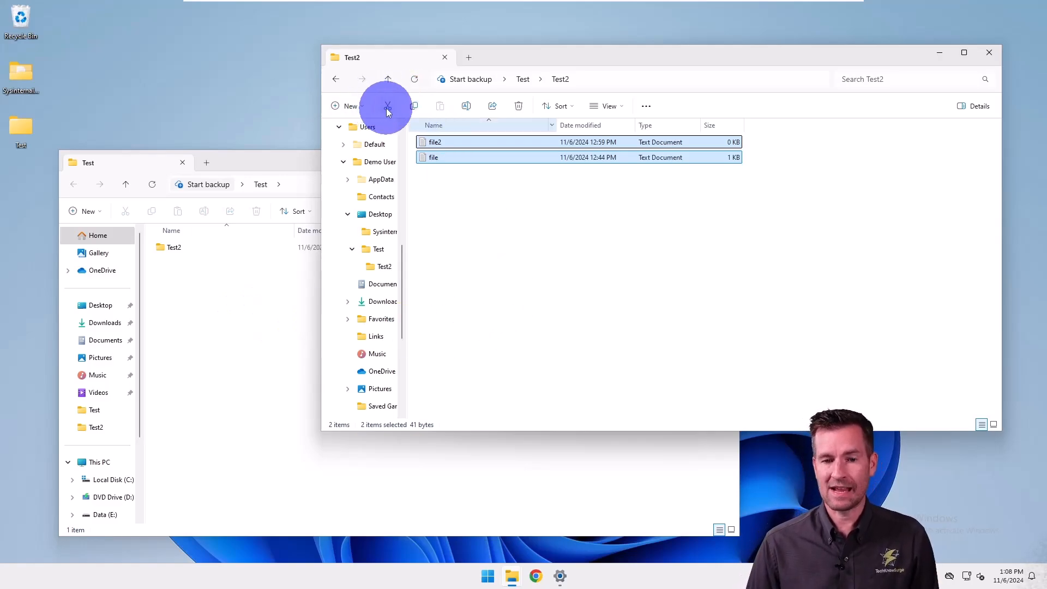
pyautogui.click(473, 210)
pyautogui.click(433, 141)
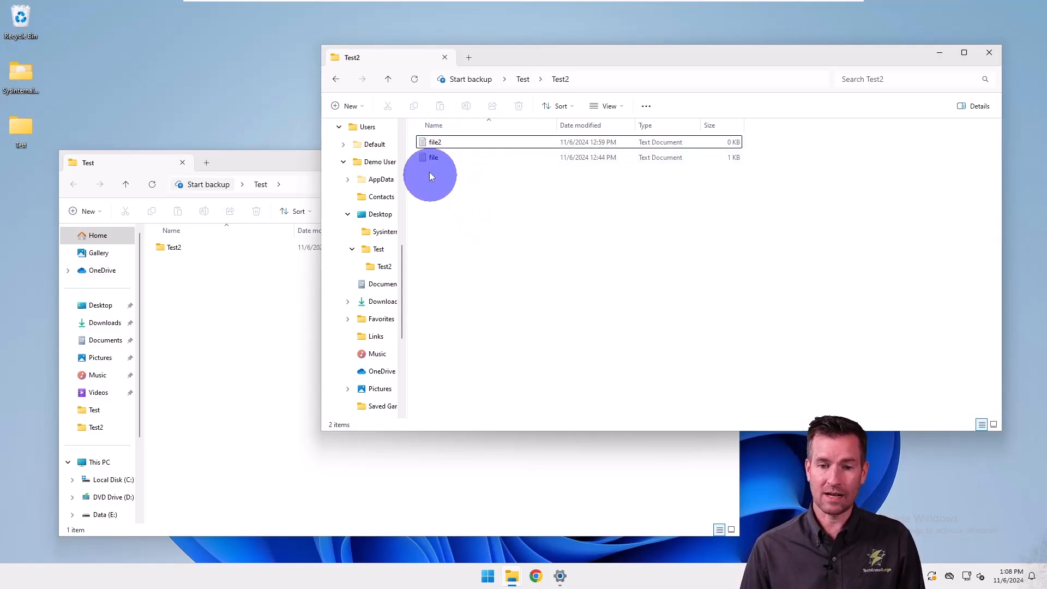
# Open the name of file in the Test2 folder for editing and leave the name editing again.
pyautogui.click(434, 157)
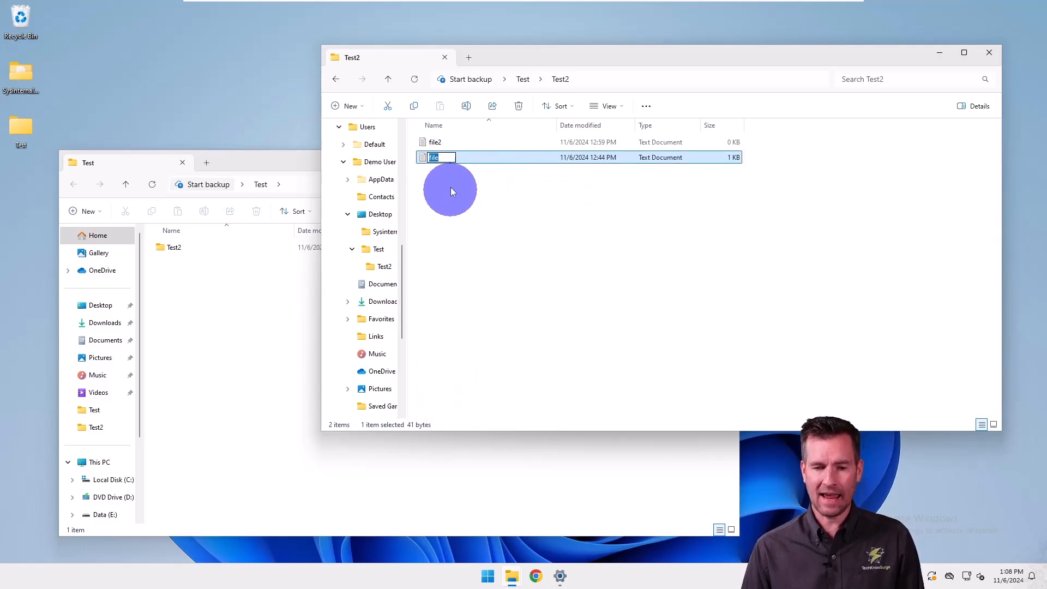
pyautogui.click(441, 158)
pyautogui.click(463, 208)
# Append df to the name of file in Test2, delete the added letters, and finish the renaming.
pyautogui.click(431, 161)
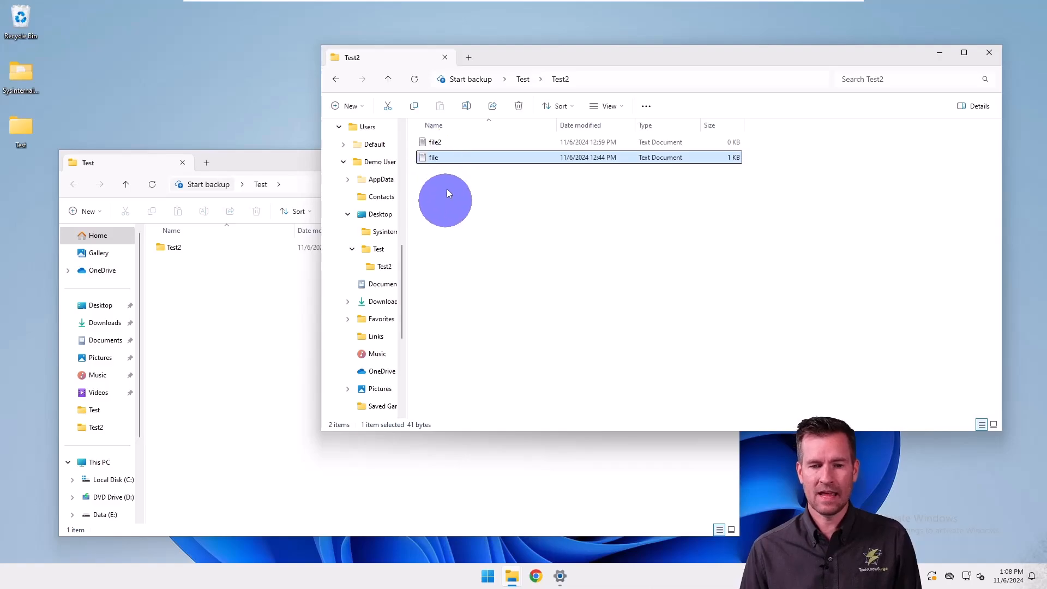
pyautogui.click(436, 159)
pyautogui.press('End')
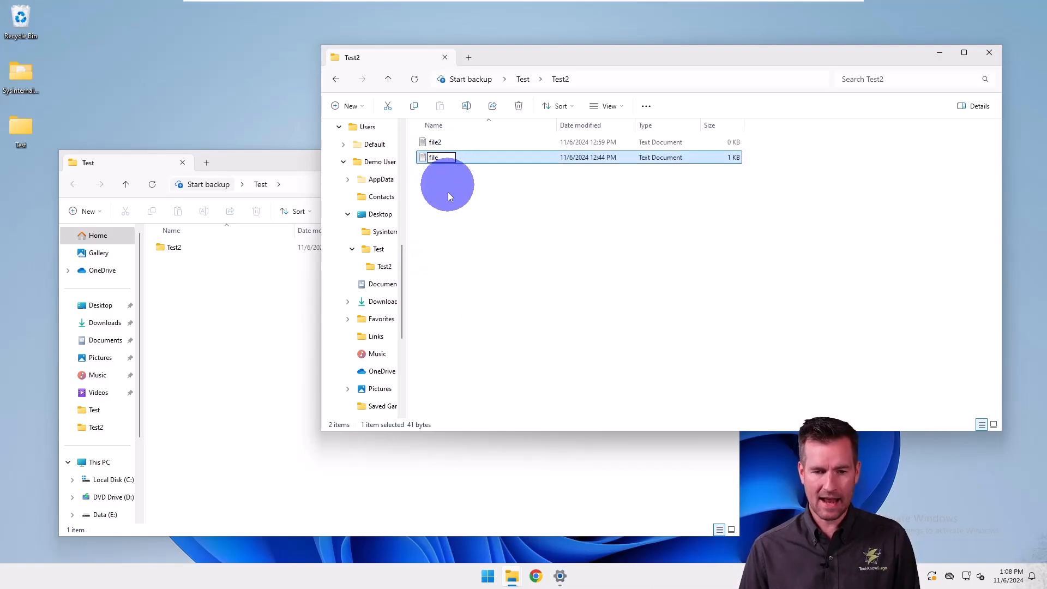
pyautogui.write('df')
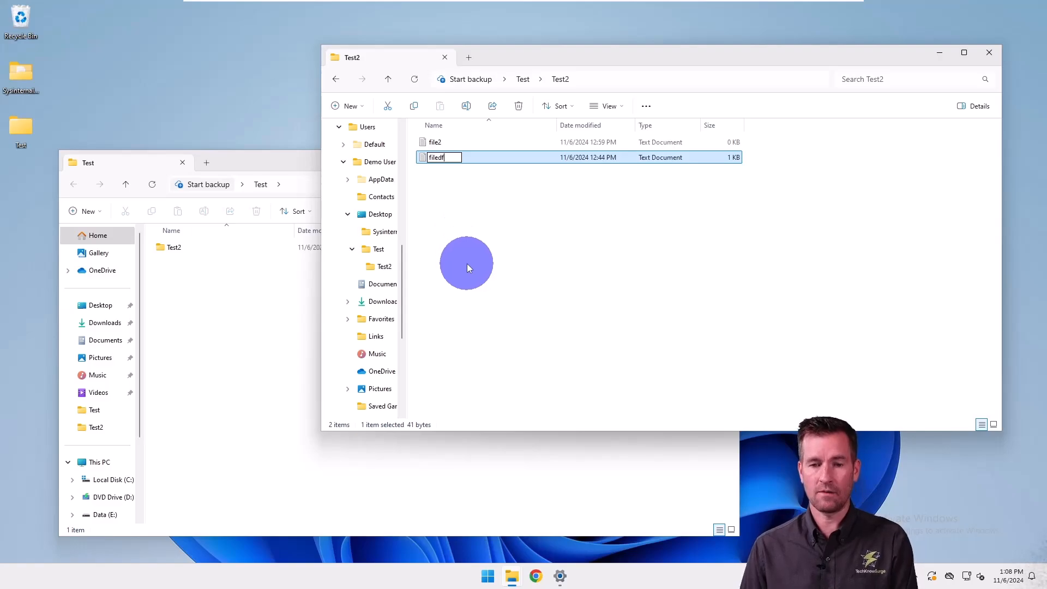
pyautogui.press('BackSpace')
pyautogui.press('BackSpace')
pyautogui.press('Return')
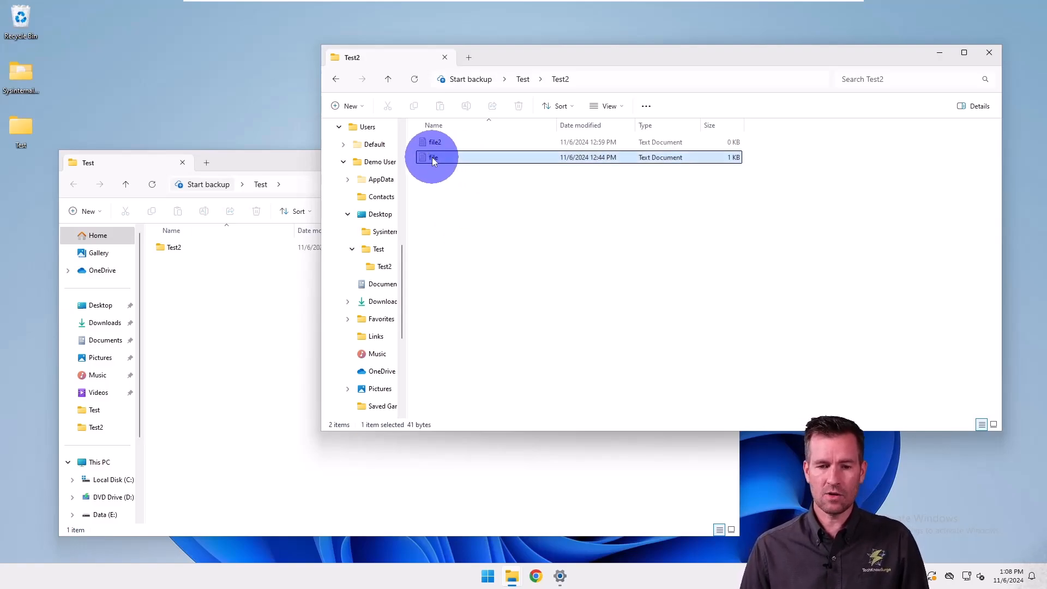
# Start and leave the Rename command on file in Test2, and look over the other actions offered for it.
pyautogui.click(466, 106)
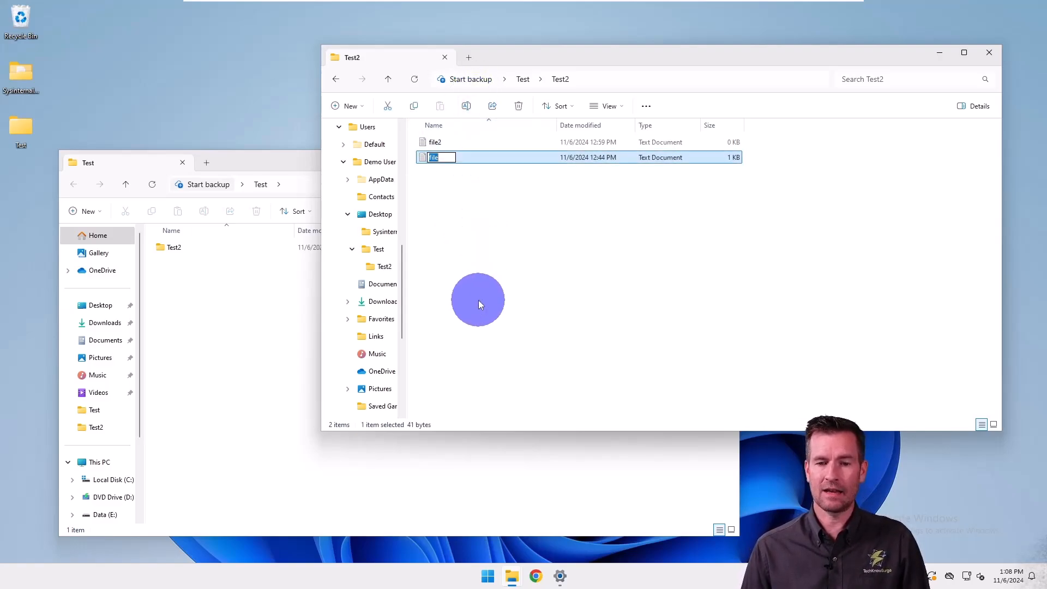
pyautogui.click(439, 159)
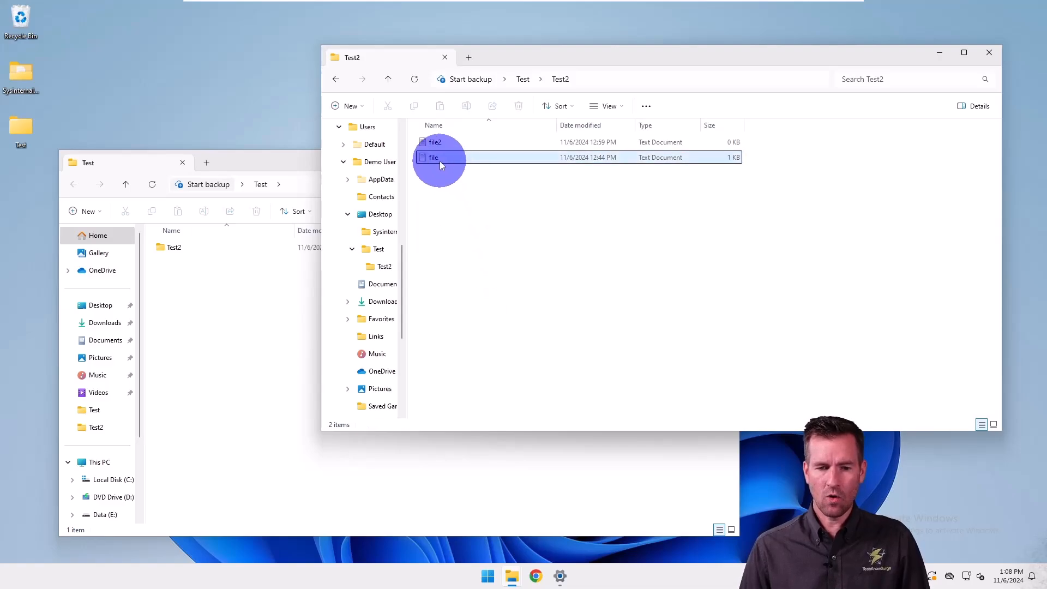
pyautogui.rightClick(441, 157)
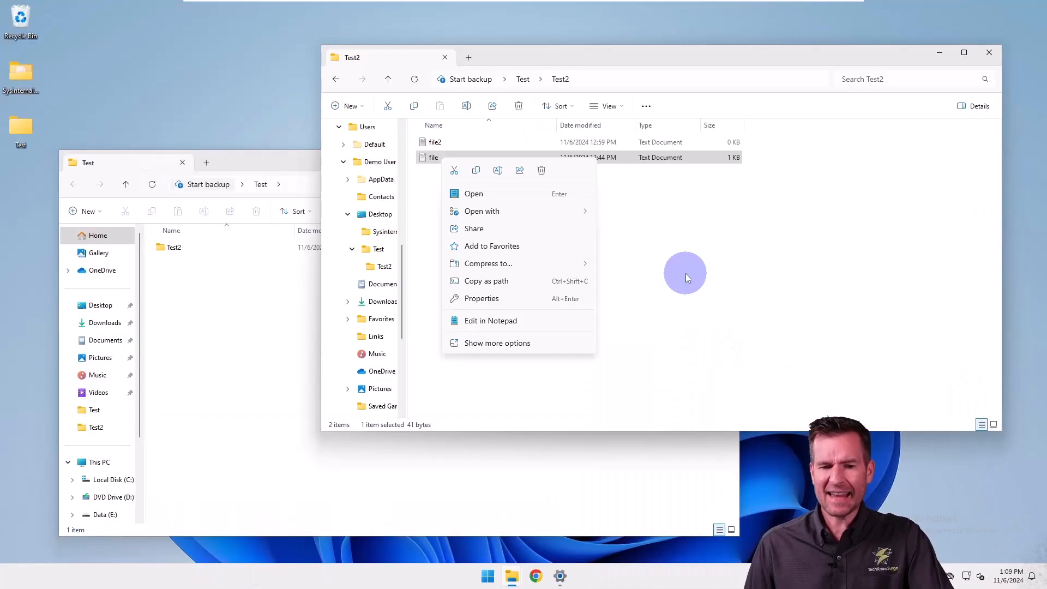
pyautogui.click(505, 116)
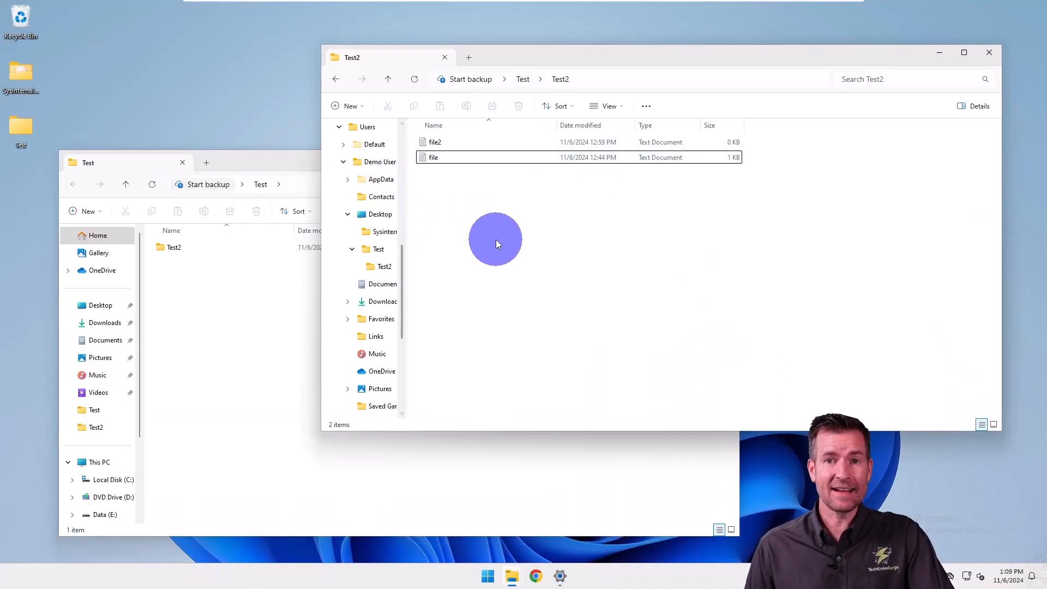